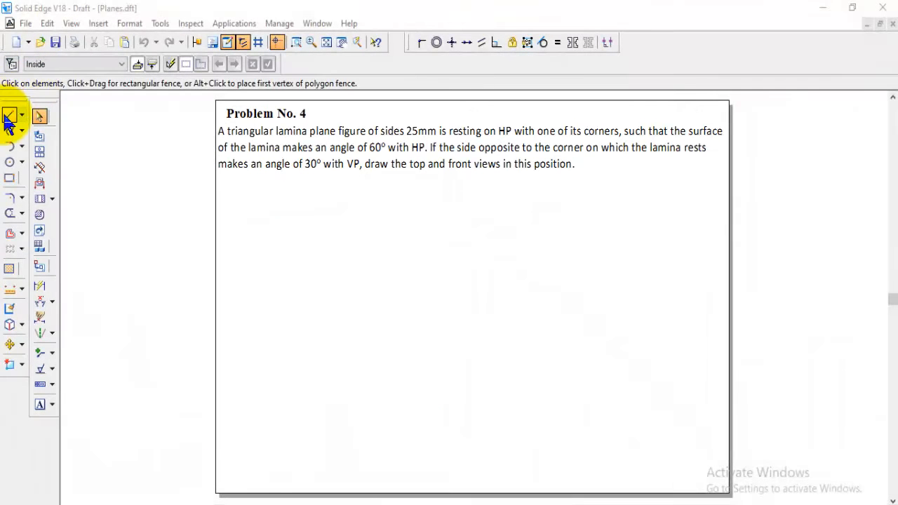
Step: Draw a horizontal reference line in the Normal line style across the sheet below the problem text
{"action": "left_click", "coordinate": [9, 118]}
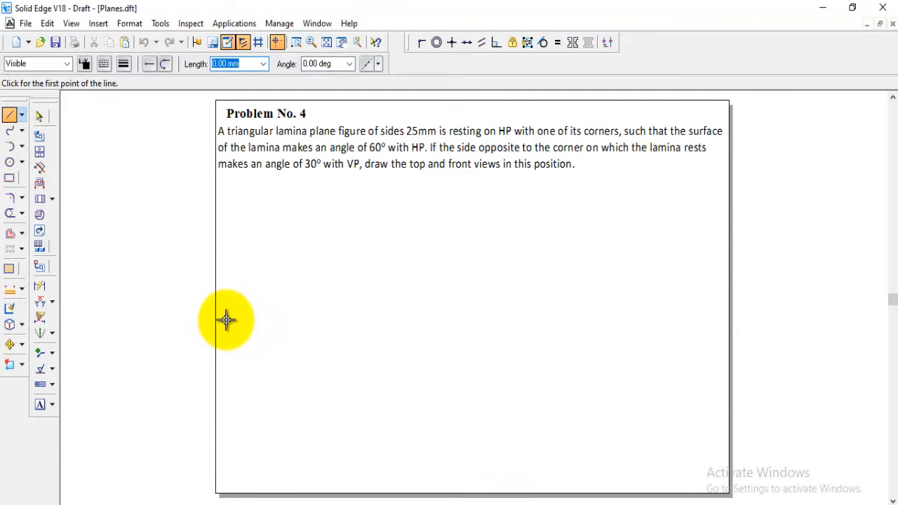
{"action": "left_click", "coordinate": [65, 64]}
{"action": "left_click", "coordinate": [21, 133]}
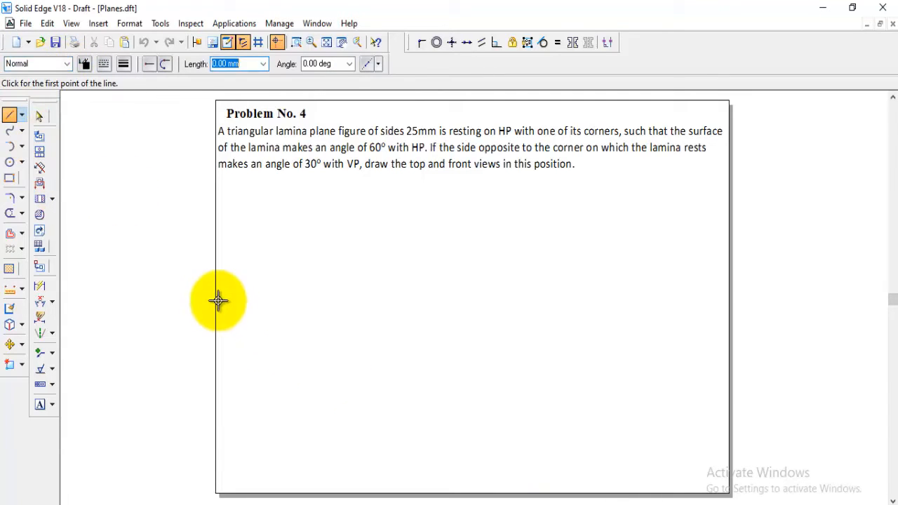
{"action": "left_click", "coordinate": [233, 317]}
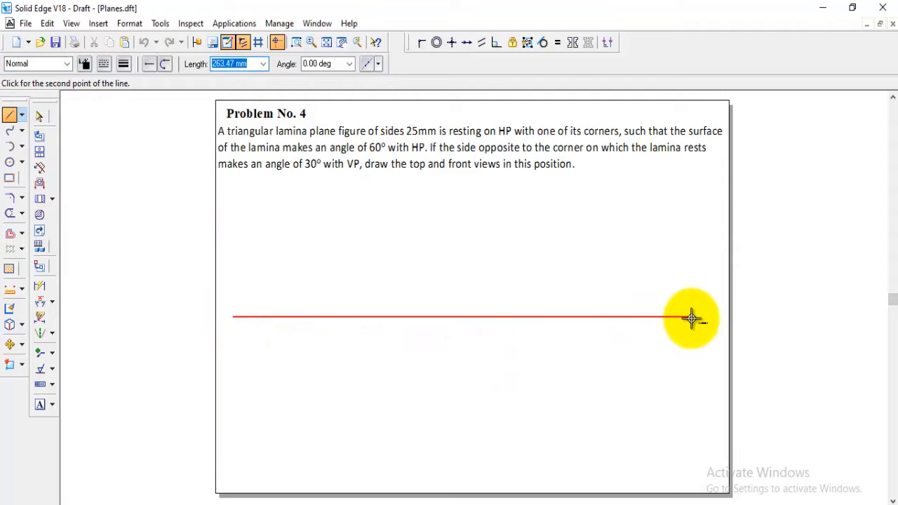
{"action": "left_click", "coordinate": [713, 318]}
{"action": "right_click", "coordinate": [695, 345]}
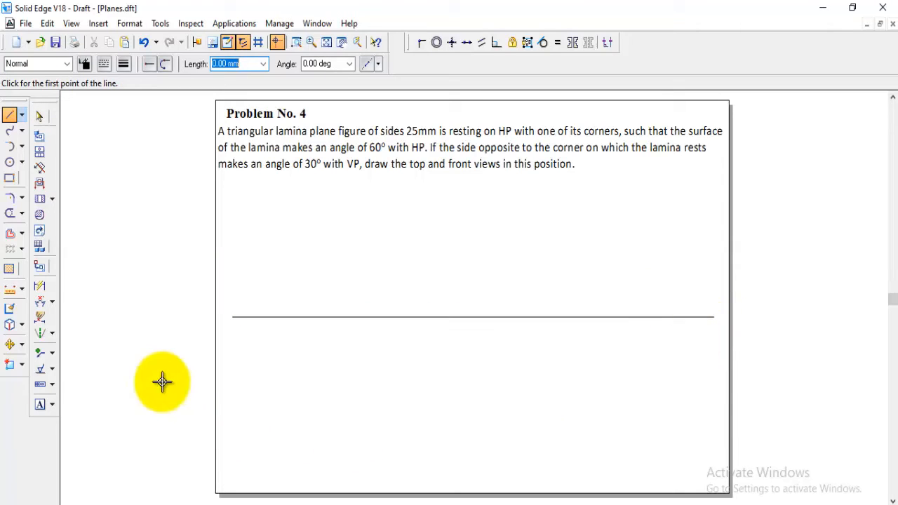
Step: Label the reference line's ends X and Y, and mark VP above and HP below it near the X end
{"action": "left_click", "coordinate": [40, 405]}
{"action": "left_click", "coordinate": [224, 321]}
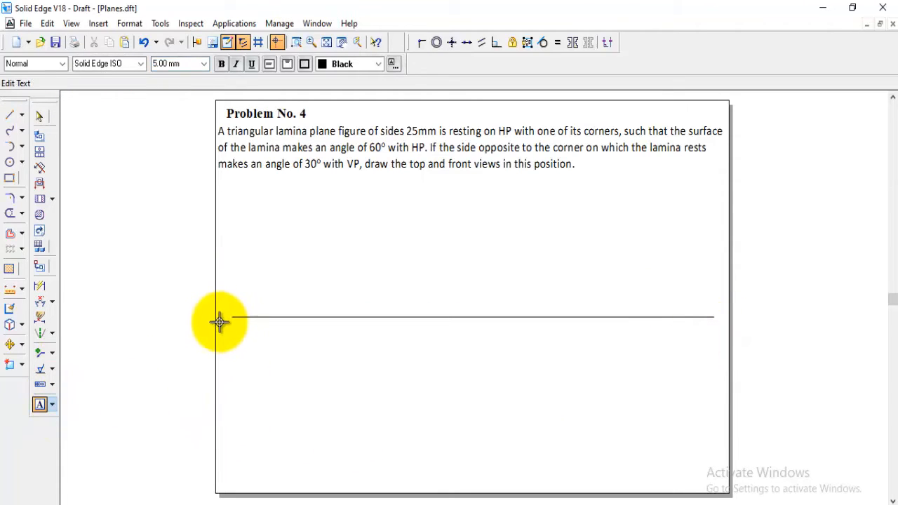
{"action": "type", "text": "X"}
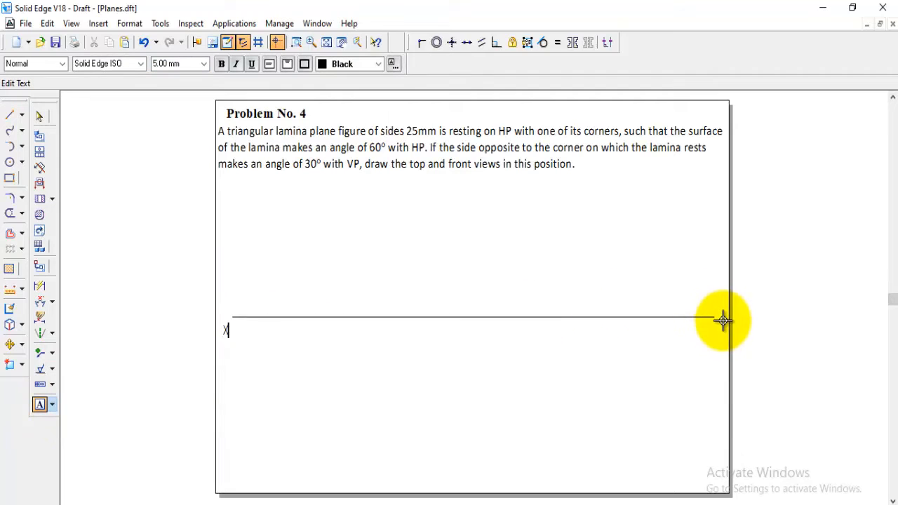
{"action": "left_click", "coordinate": [720, 320]}
{"action": "type", "text": "Y"}
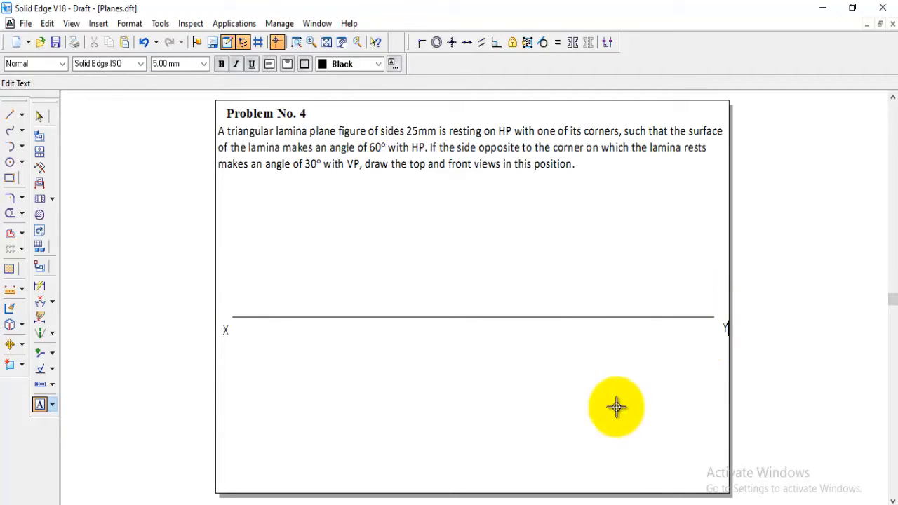
{"action": "left_click", "coordinate": [241, 302]}
{"action": "type", "text": "VP"}
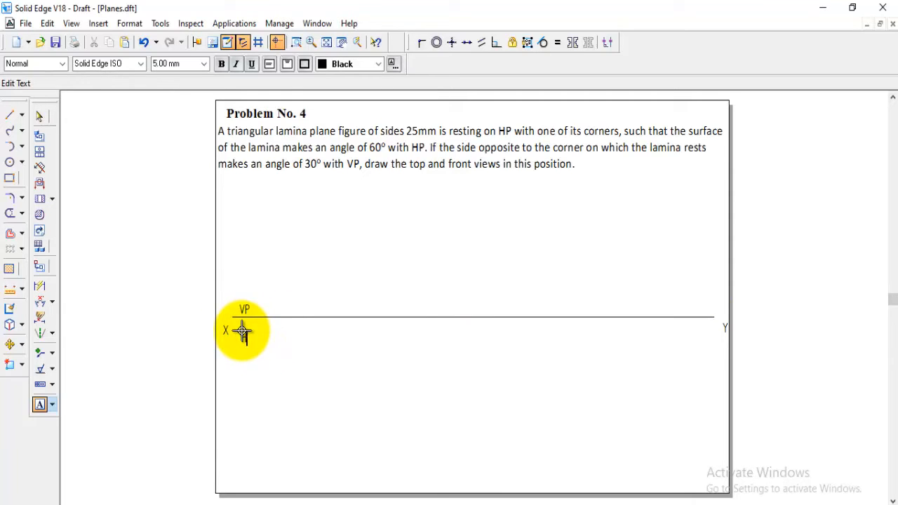
Step: Set the line style to Visible and run the nSidePolygon.exe macro
{"action": "left_click", "coordinate": [9, 114]}
{"action": "left_click", "coordinate": [67, 63]}
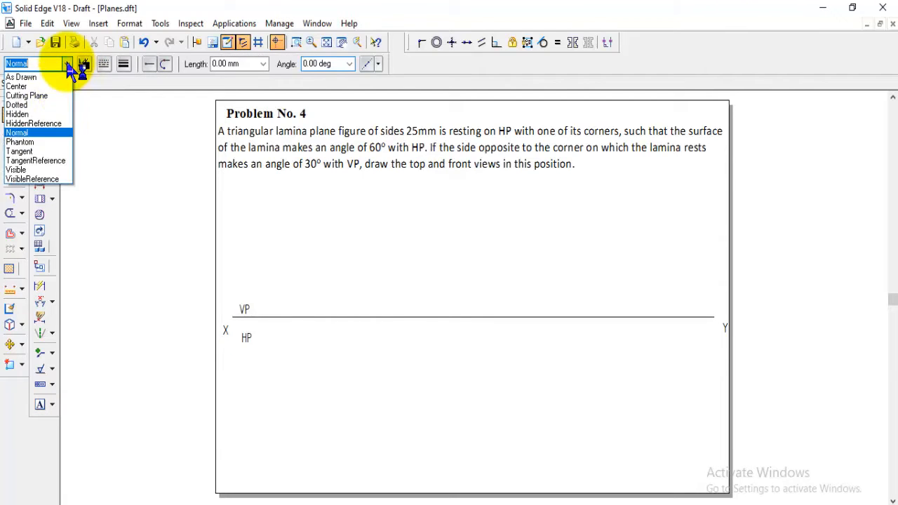
{"action": "left_click", "coordinate": [52, 173]}
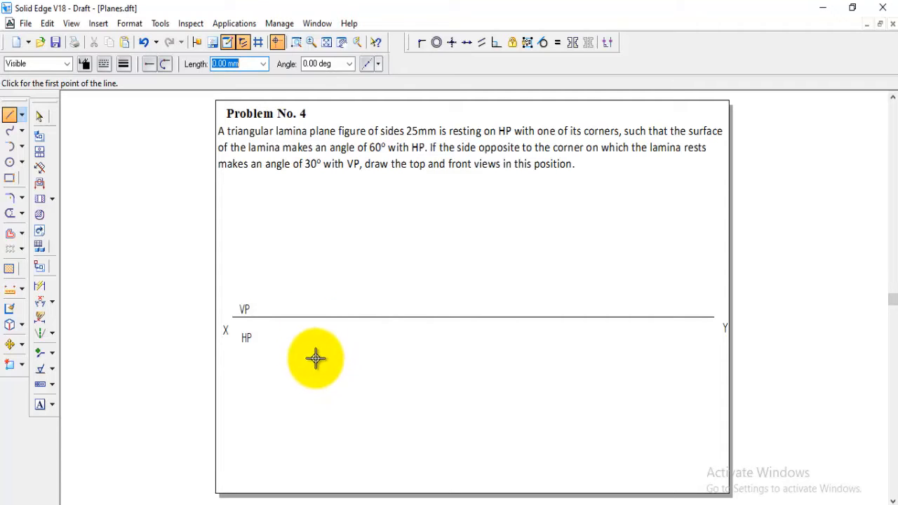
{"action": "left_click", "coordinate": [242, 27]}
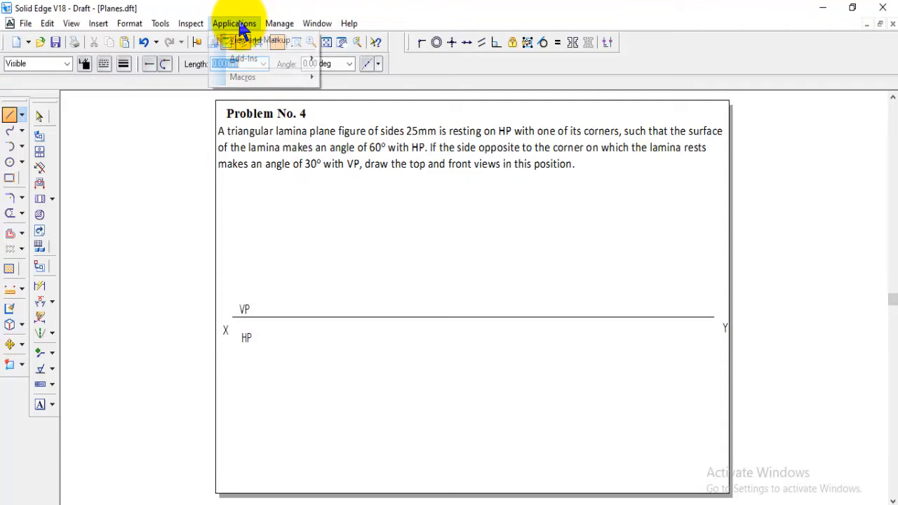
{"action": "mouse_move", "coordinate": [273, 79]}
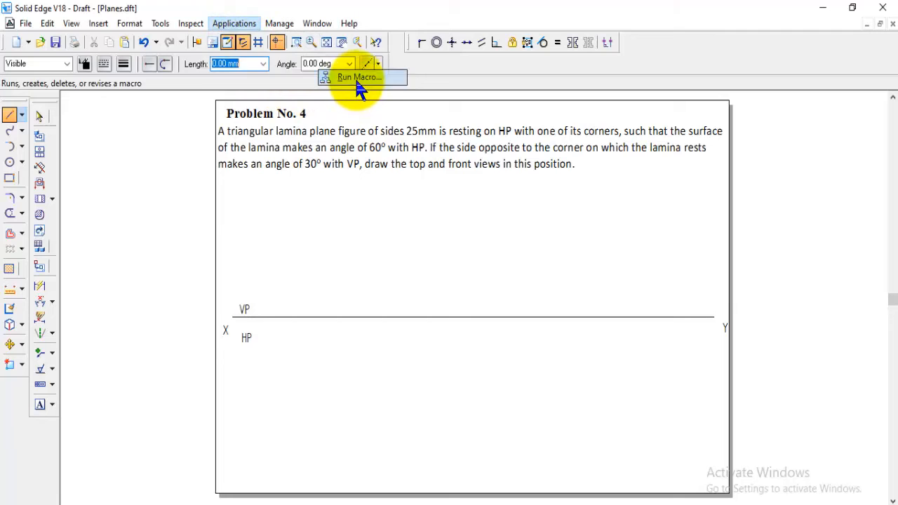
{"action": "left_click", "coordinate": [355, 77]}
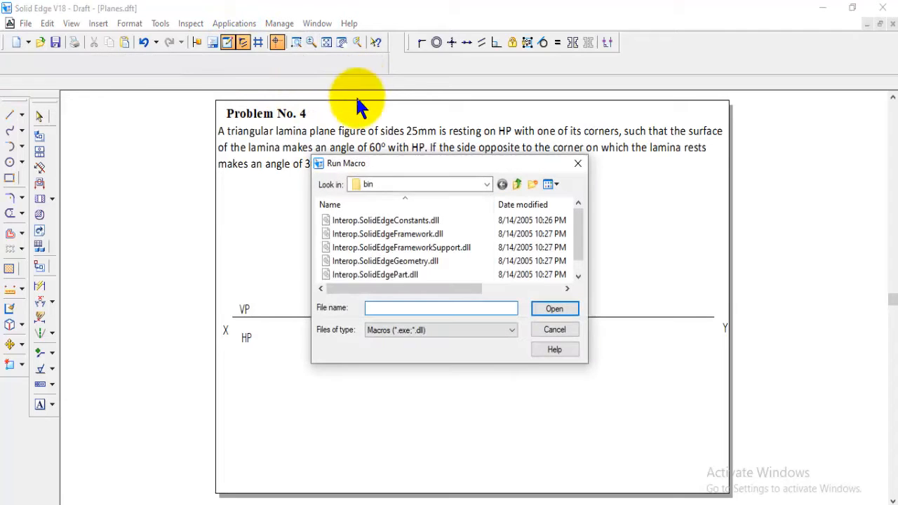
{"action": "scroll", "coordinate": [391, 232], "scroll_direction": "down", "scroll_amount": 1}
{"action": "left_click", "coordinate": [379, 273]}
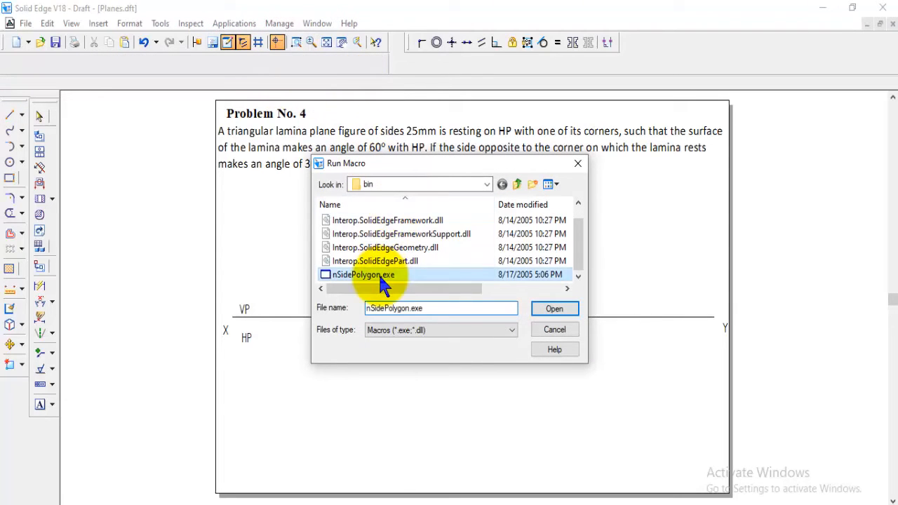
{"action": "left_click", "coordinate": [566, 309]}
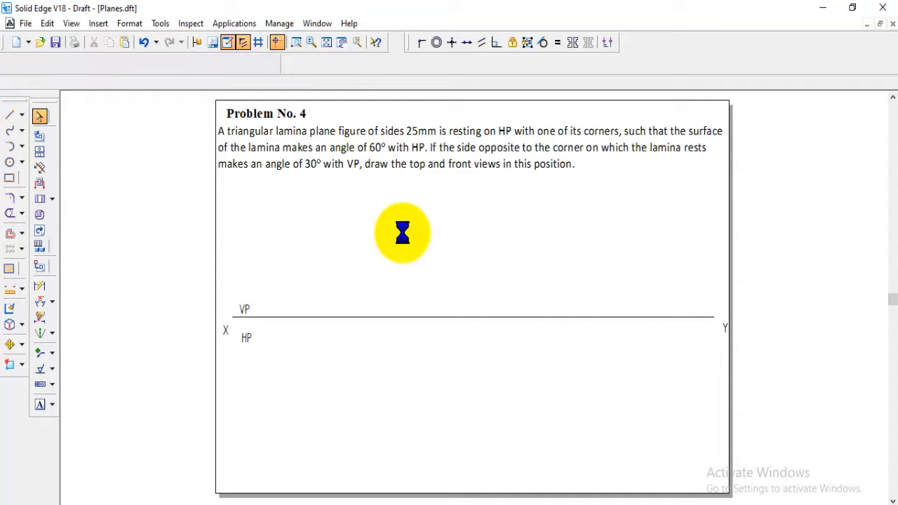
Step: Place a 3-sided polygon with a flat length of 25 mm below the XY line, in the HP area
{"action": "left_click", "coordinate": [357, 229]}
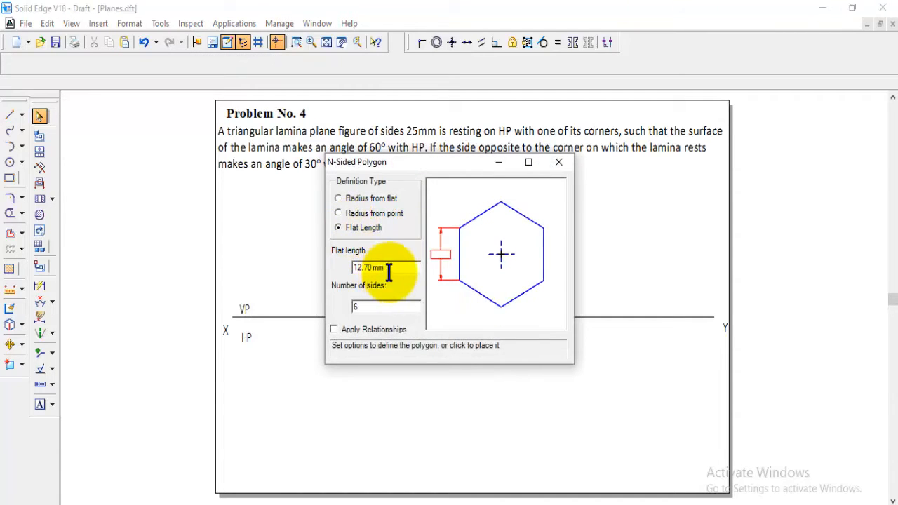
{"action": "left_click_drag", "start_coordinate": [395, 269], "coordinate": [315, 251]}
{"action": "type", "text": "2"}
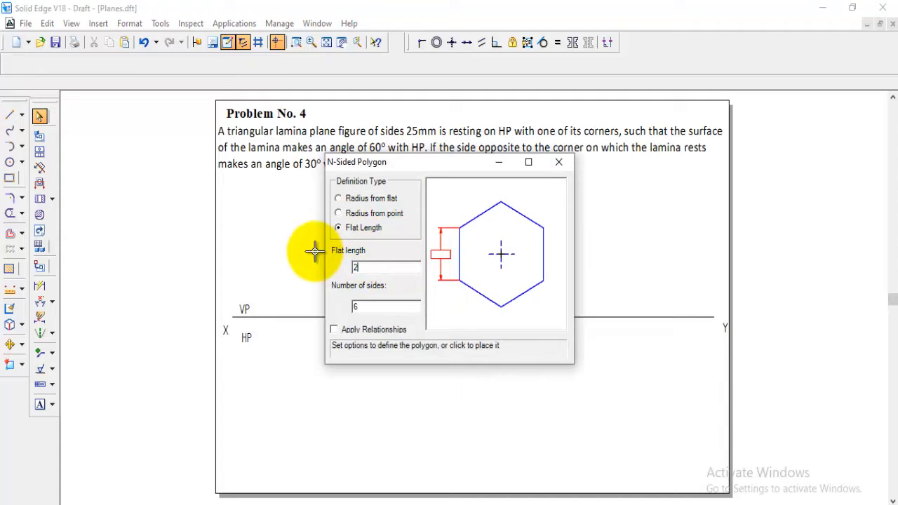
{"action": "type", "text": "5"}
{"action": "double_click", "coordinate": [372, 309]}
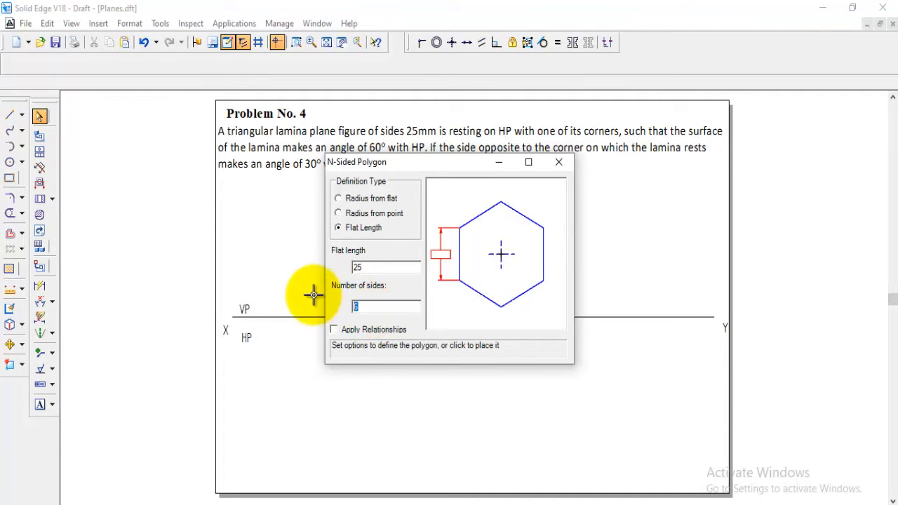
{"action": "left_click", "coordinate": [310, 382]}
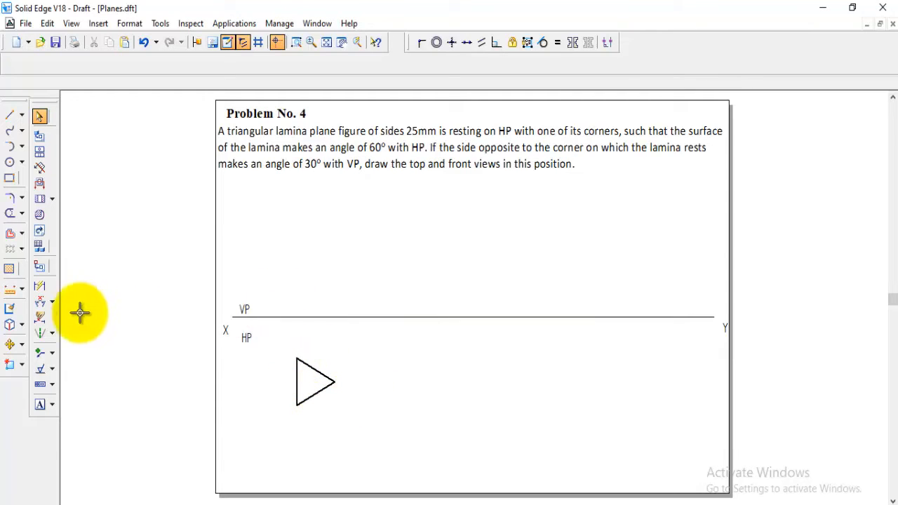
Step: Rotate the triangle about its right-hand corner so that one corner points left and the opposite side is vertical
{"action": "left_click", "coordinate": [19, 344]}
{"action": "left_click", "coordinate": [58, 363]}
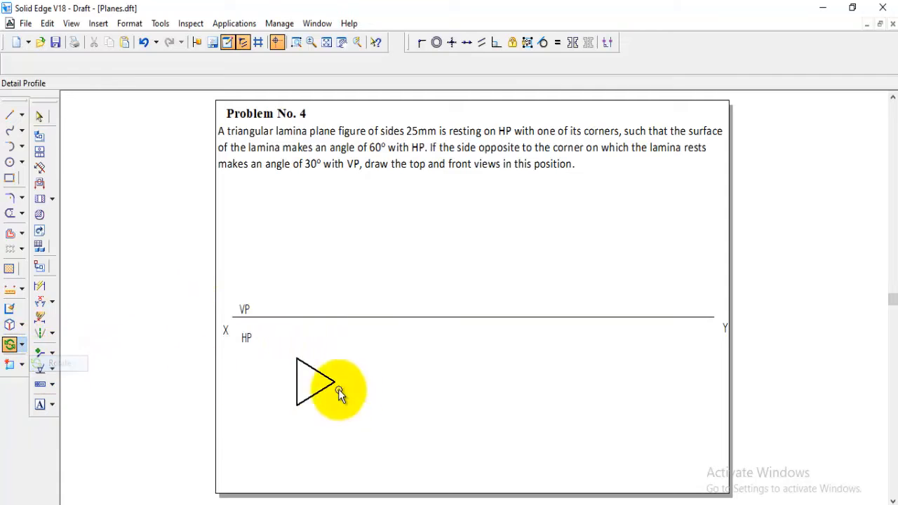
{"action": "left_click_drag", "start_coordinate": [276, 336], "coordinate": [366, 456]}
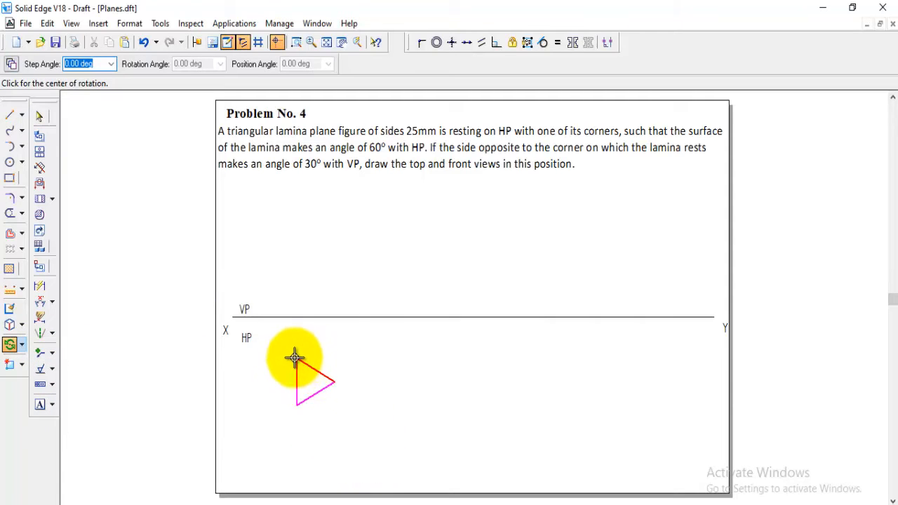
{"action": "left_click", "coordinate": [335, 382]}
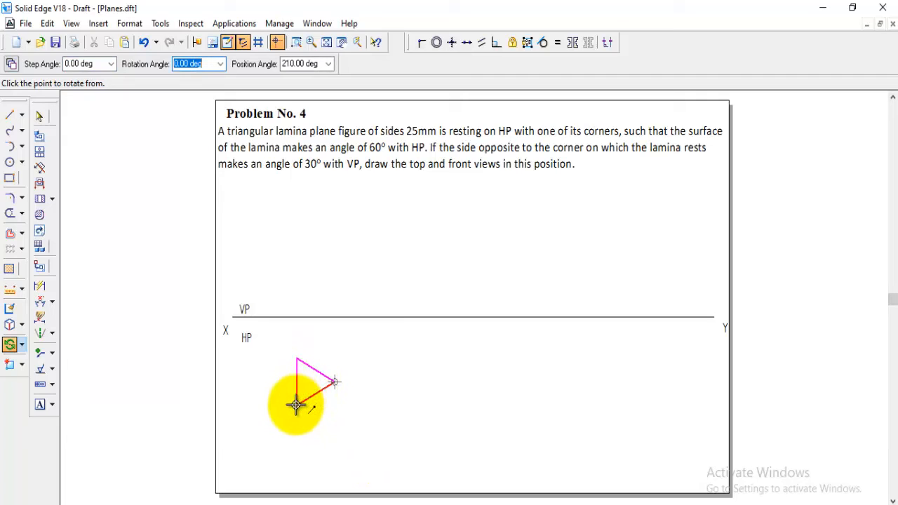
{"action": "left_click", "coordinate": [333, 426]}
Step: Move the whole triangle up and slightly left, close below the XY line beside the HP label, without keeping a copy
{"action": "left_click", "coordinate": [24, 344]}
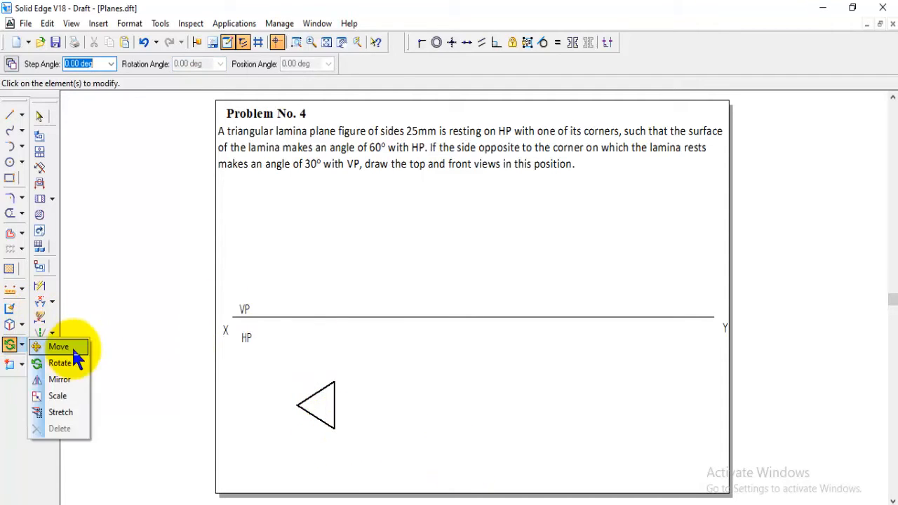
{"action": "left_click", "coordinate": [72, 346]}
{"action": "left_click", "coordinate": [10, 68]}
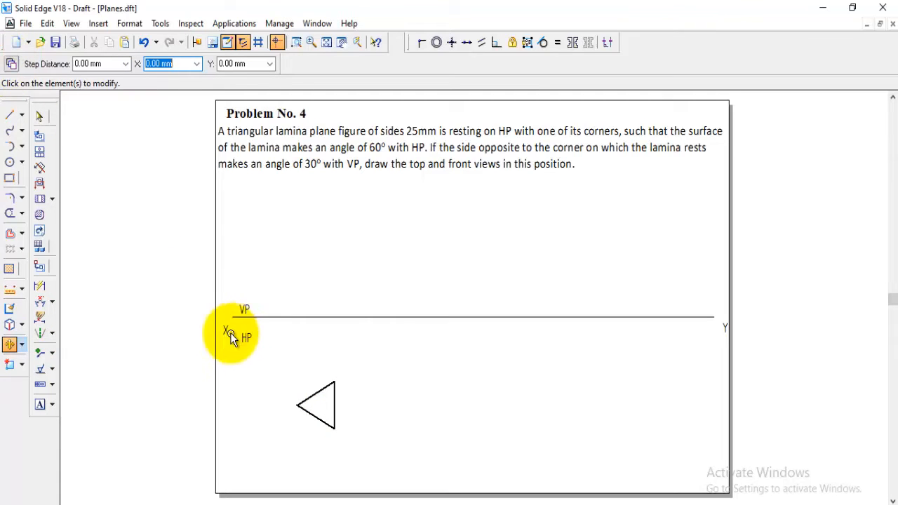
{"action": "left_click_drag", "start_coordinate": [293, 362], "coordinate": [380, 488]}
{"action": "left_click", "coordinate": [324, 406]}
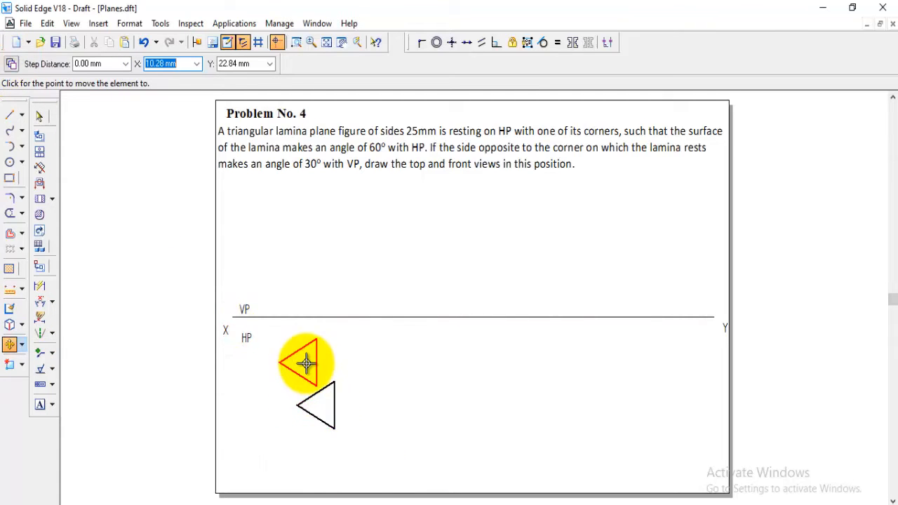
{"action": "left_click", "coordinate": [303, 363]}
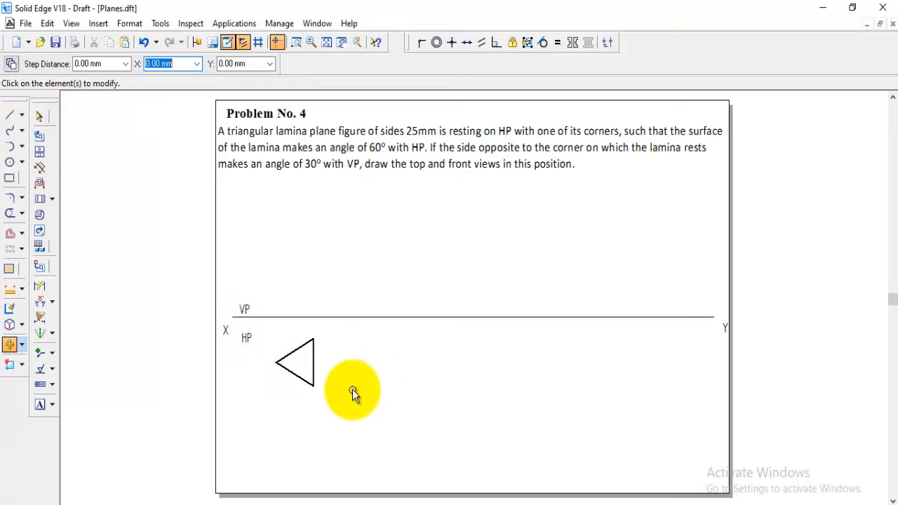
Step: Set the line style to Normal for the construction lines
{"action": "left_click", "coordinate": [9, 116]}
{"action": "left_click", "coordinate": [67, 64]}
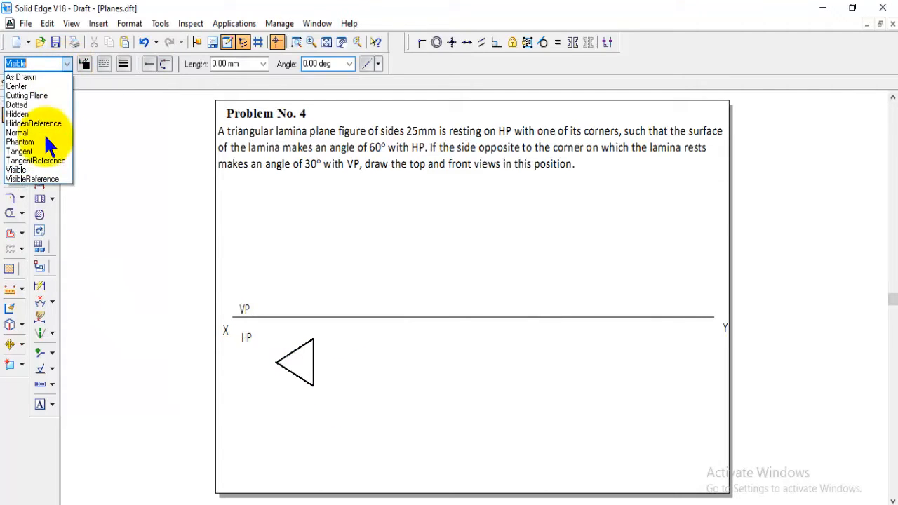
{"action": "left_click", "coordinate": [30, 132]}
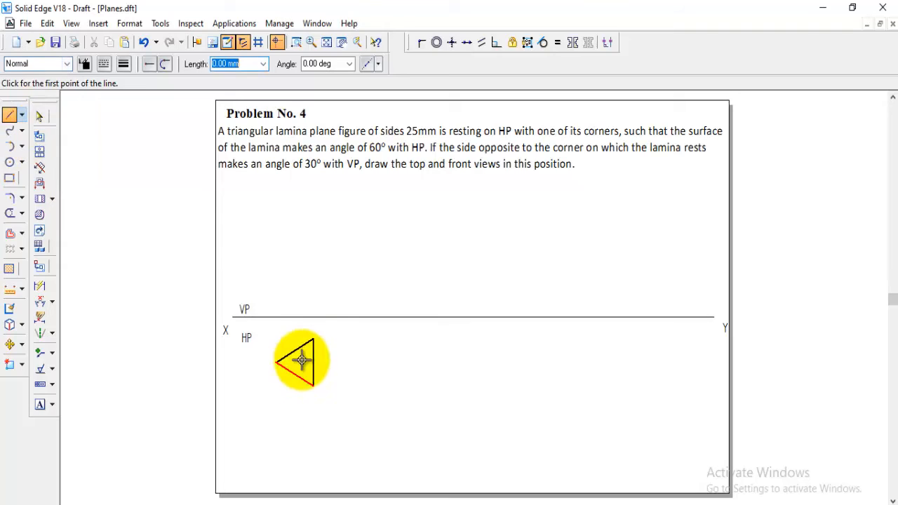
{"action": "left_click", "coordinate": [260, 361]}
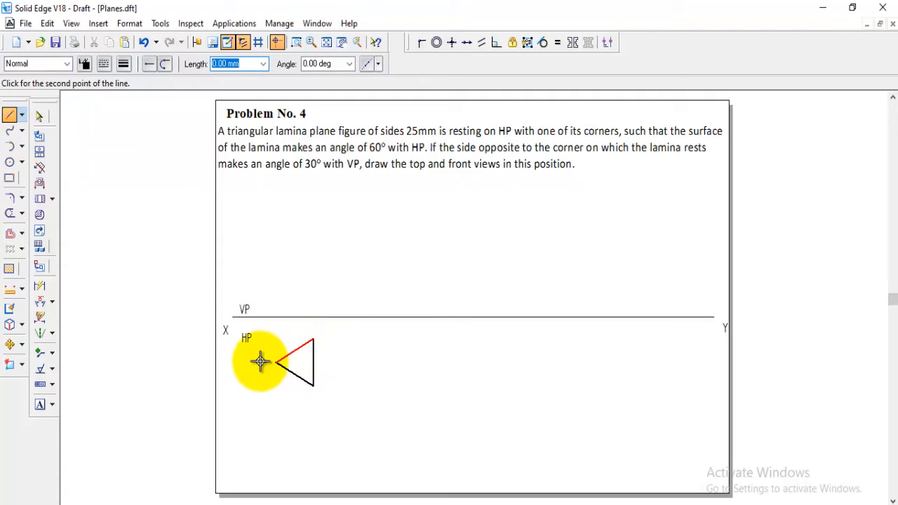
{"action": "right_click", "coordinate": [312, 415]}
Step: Label the triangle's corners a at the left, b at the lower right and c at the upper right
{"action": "left_click", "coordinate": [41, 405]}
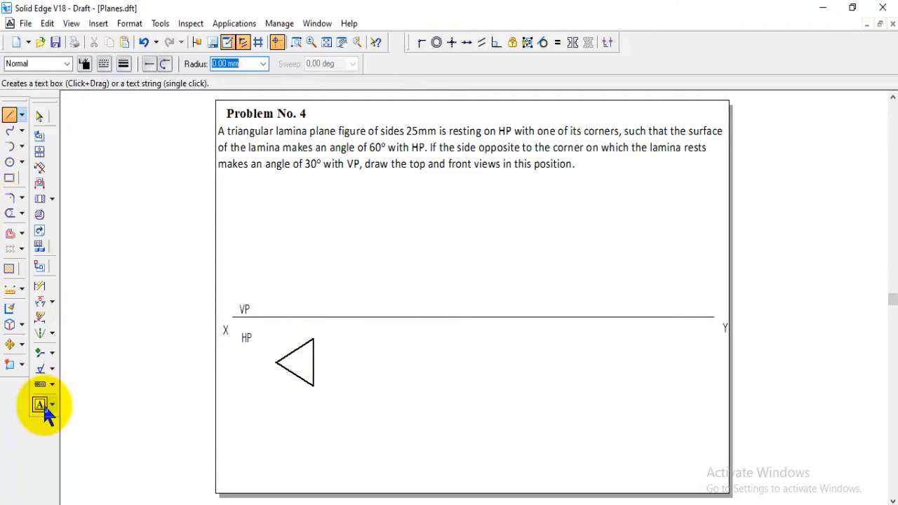
{"action": "left_click", "coordinate": [274, 370]}
{"action": "type", "text": "a"}
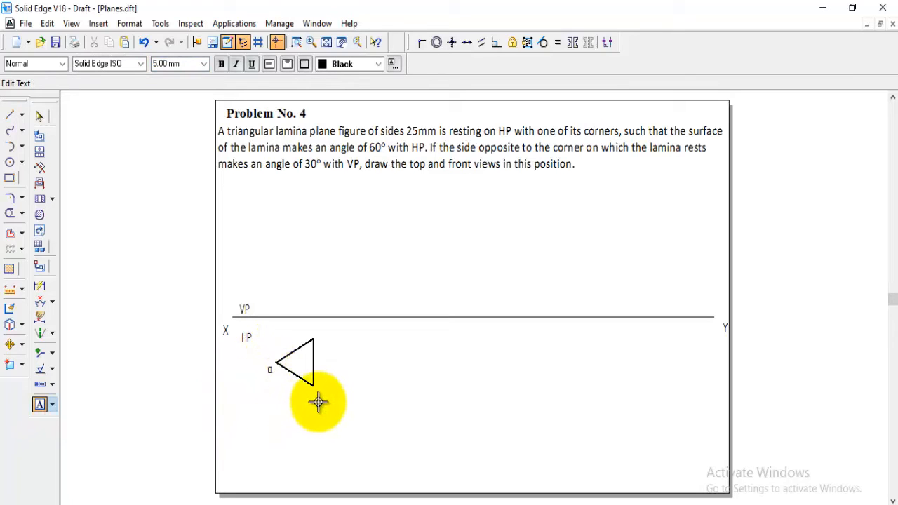
{"action": "left_click", "coordinate": [317, 398]}
{"action": "type", "text": "b"}
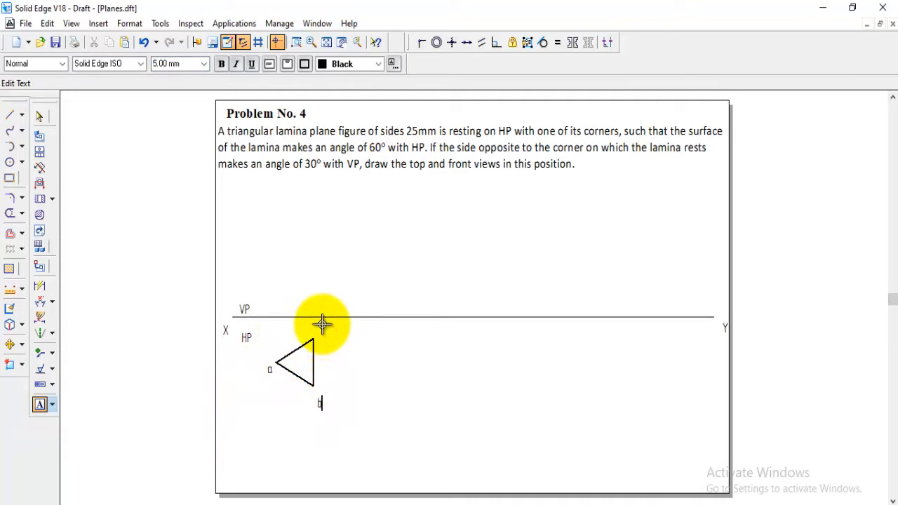
{"action": "left_click", "coordinate": [320, 323]}
{"action": "type", "text": "c"}
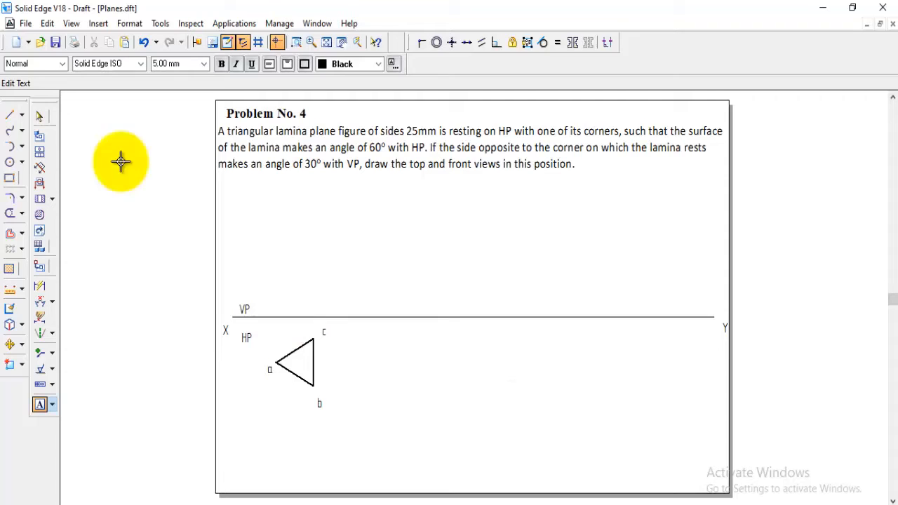
Step: Draw vertical projection lines from corner a and from the triangle's vertical side at c up to the XY line
{"action": "left_click", "coordinate": [10, 115]}
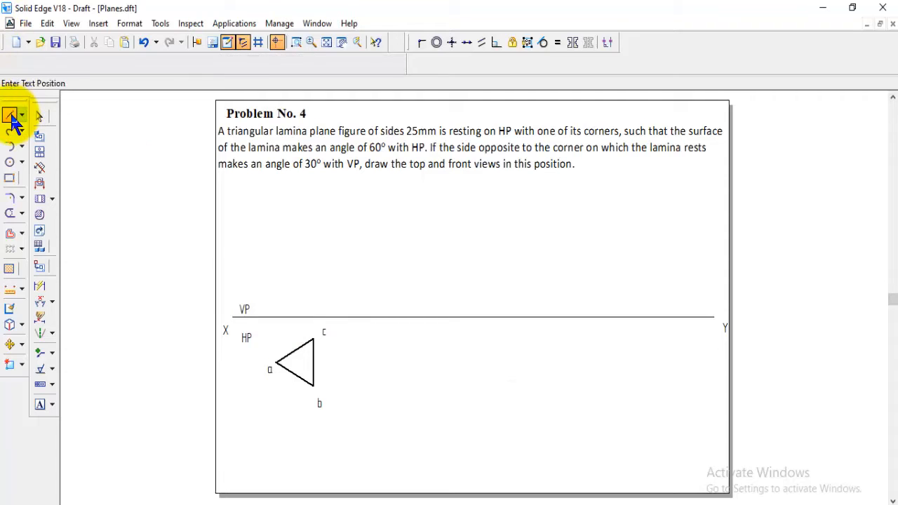
{"action": "left_click", "coordinate": [276, 363]}
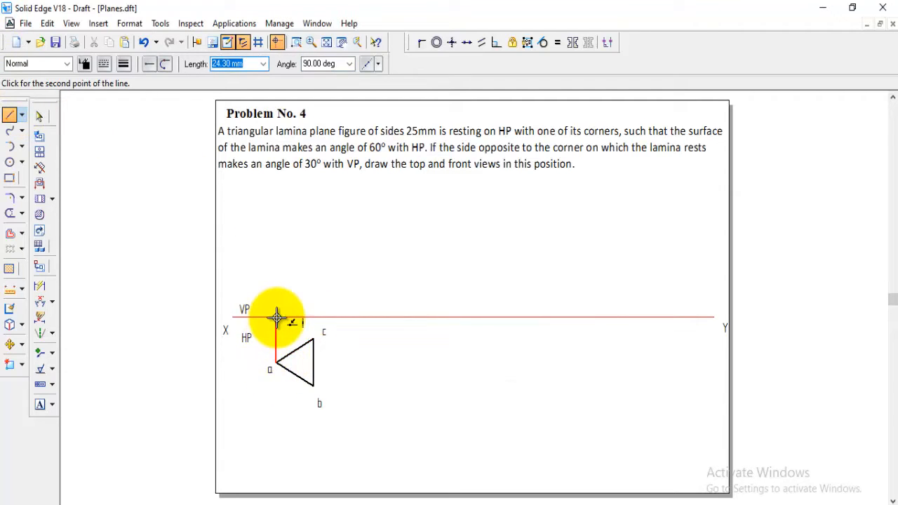
{"action": "left_click", "coordinate": [276, 317]}
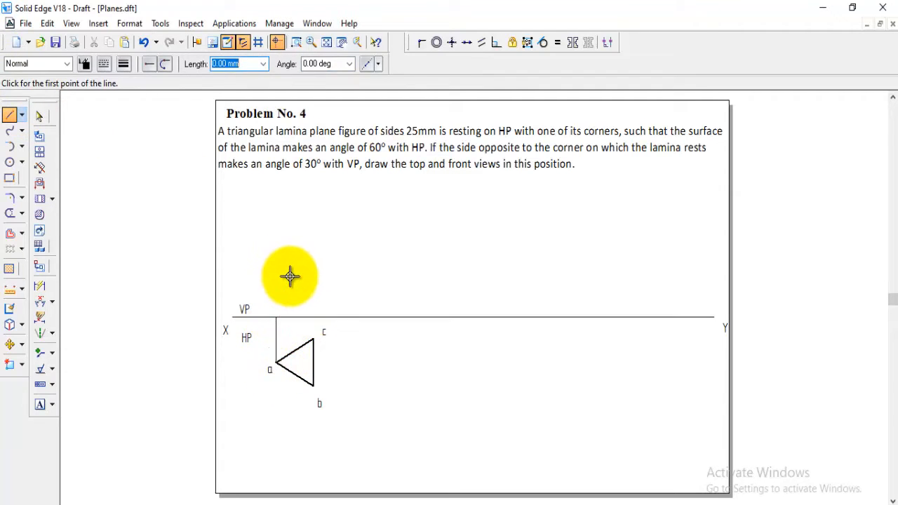
{"action": "left_click", "coordinate": [313, 337]}
{"action": "left_click", "coordinate": [313, 318]}
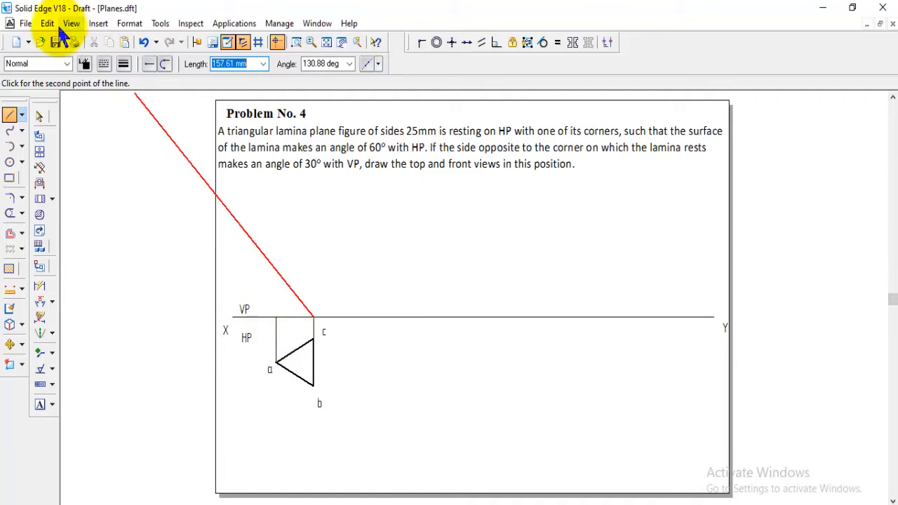
Step: Draw the triangle's front view as a Visible-style line on XY between the two projection lines
{"action": "left_click", "coordinate": [67, 63]}
{"action": "left_click", "coordinate": [47, 168]}
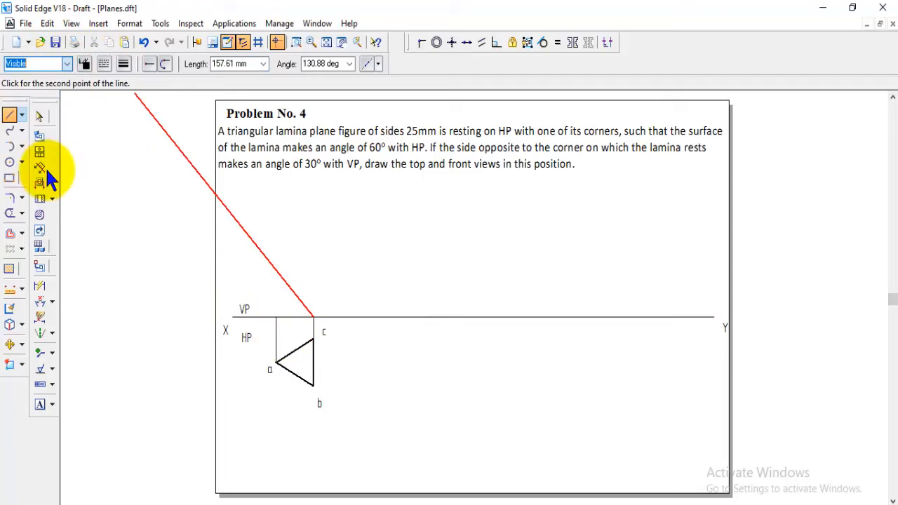
{"action": "left_click", "coordinate": [276, 318]}
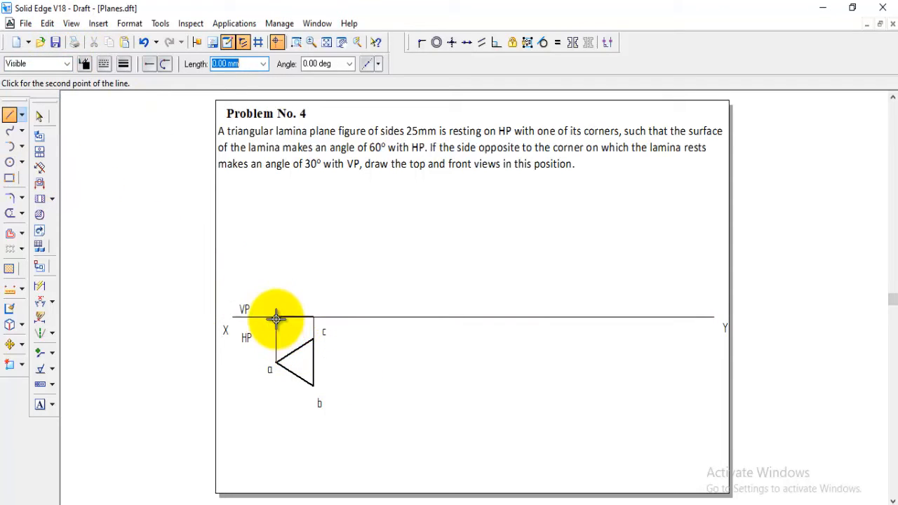
Step: Label the ends of the front view line a' at the left and b'(c') at the right
{"action": "left_click", "coordinate": [296, 42]}
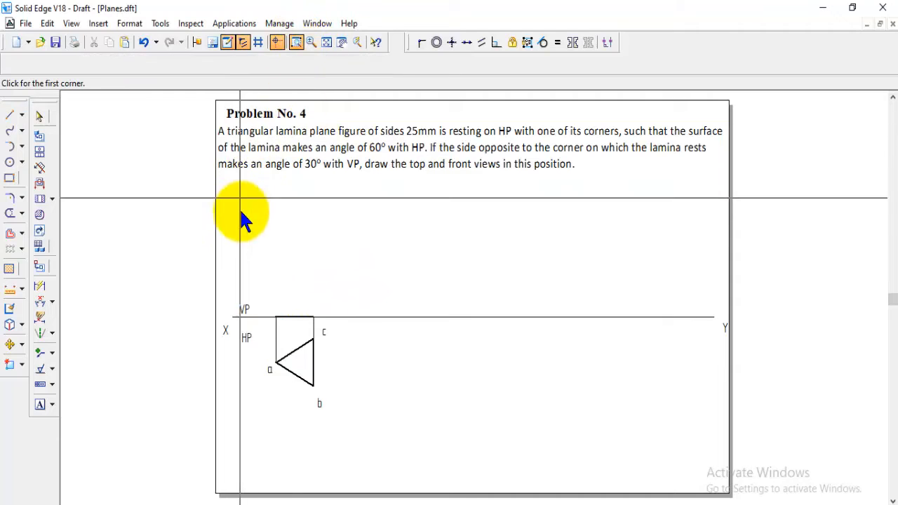
{"action": "left_click", "coordinate": [218, 217]}
{"action": "left_click", "coordinate": [546, 478]}
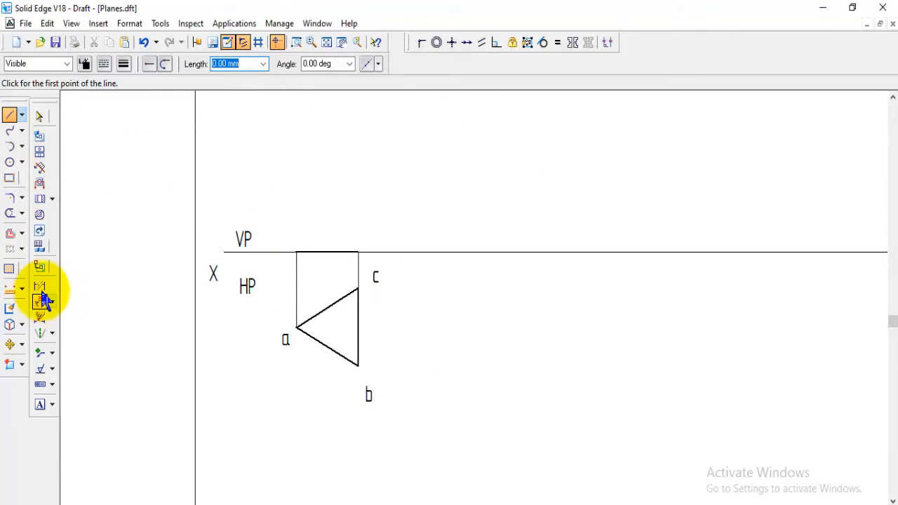
{"action": "left_click", "coordinate": [40, 405]}
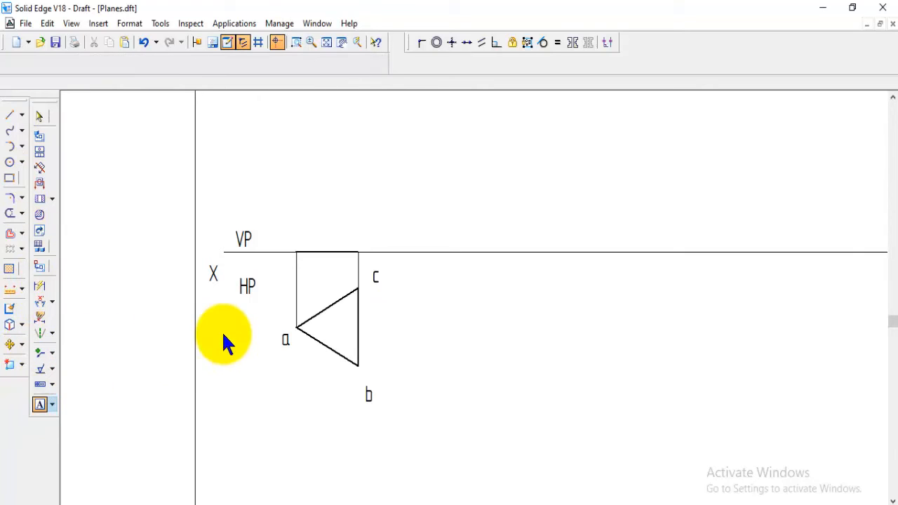
{"action": "left_click", "coordinate": [289, 231]}
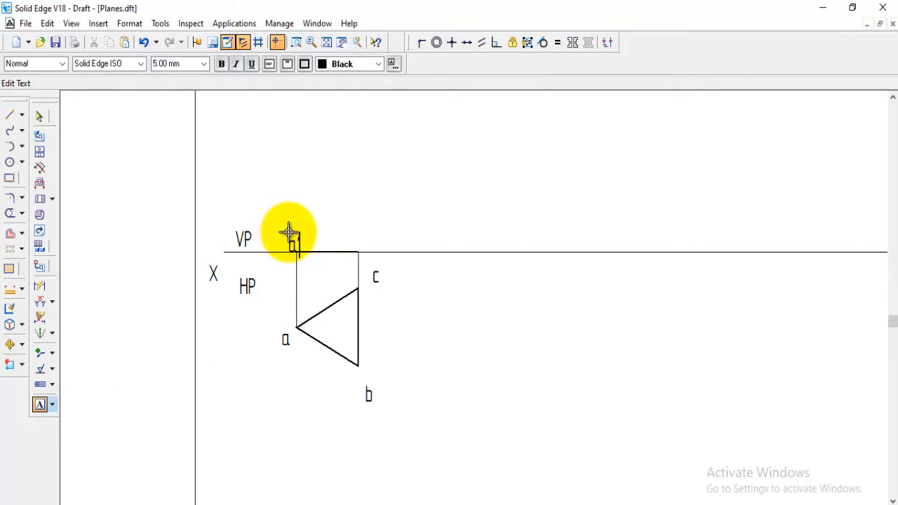
{"action": "left_click", "coordinate": [360, 229]}
{"action": "left_click", "coordinate": [360, 227]}
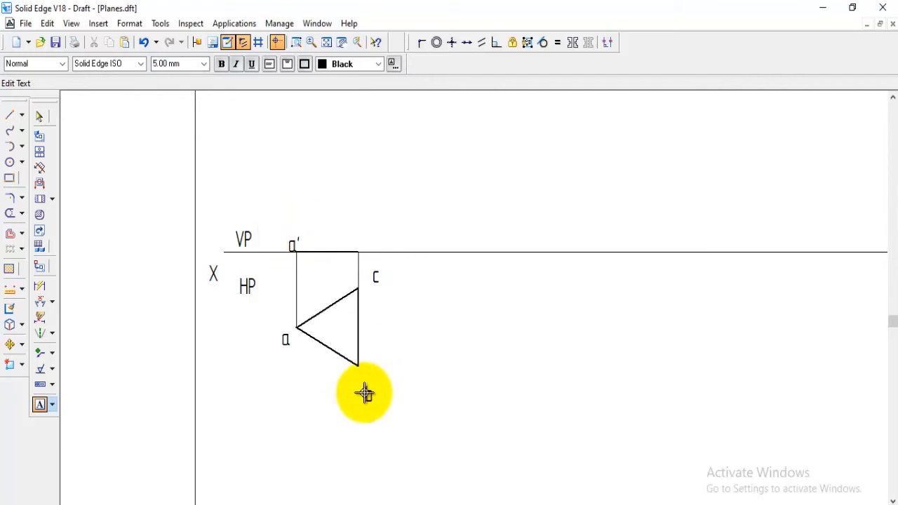
{"action": "type", "text": "b'(c"}
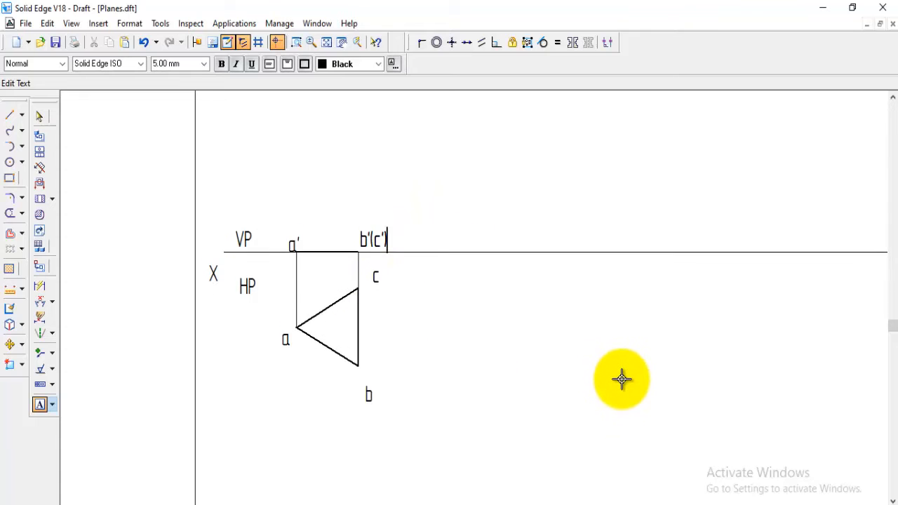
Step: Dimension the triangle's vertical side bc and the length of the front view line on XY
{"action": "scroll", "coordinate": [622, 379], "scroll_direction": "up", "scroll_amount": 3}
{"action": "scroll", "coordinate": [622, 379], "scroll_direction": "up", "scroll_amount": 2}
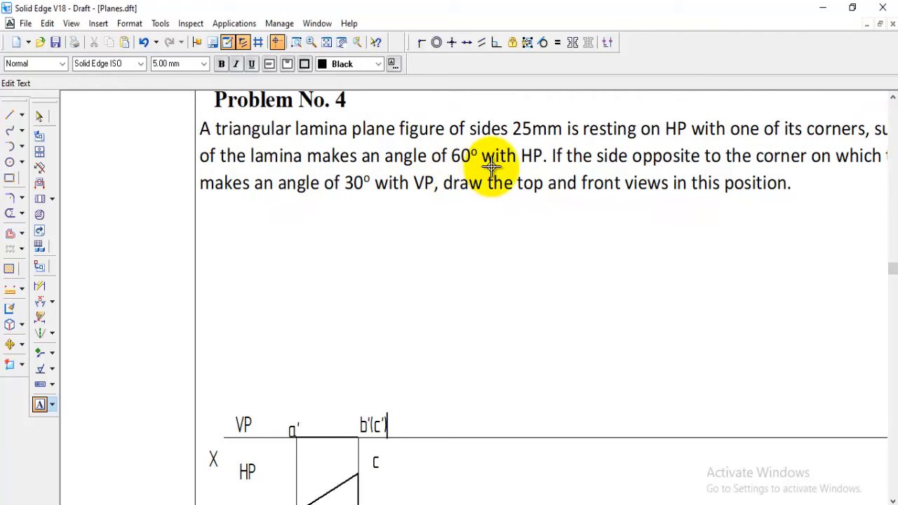
{"action": "scroll", "coordinate": [570, 218], "scroll_direction": "down", "scroll_amount": 3}
{"action": "scroll", "coordinate": [482, 317], "scroll_direction": "down", "scroll_amount": 1}
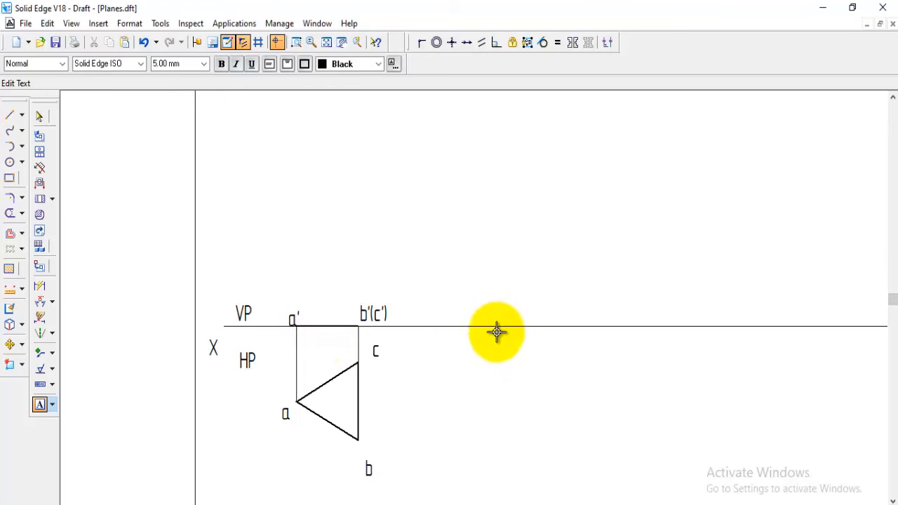
{"action": "left_click", "coordinate": [40, 286]}
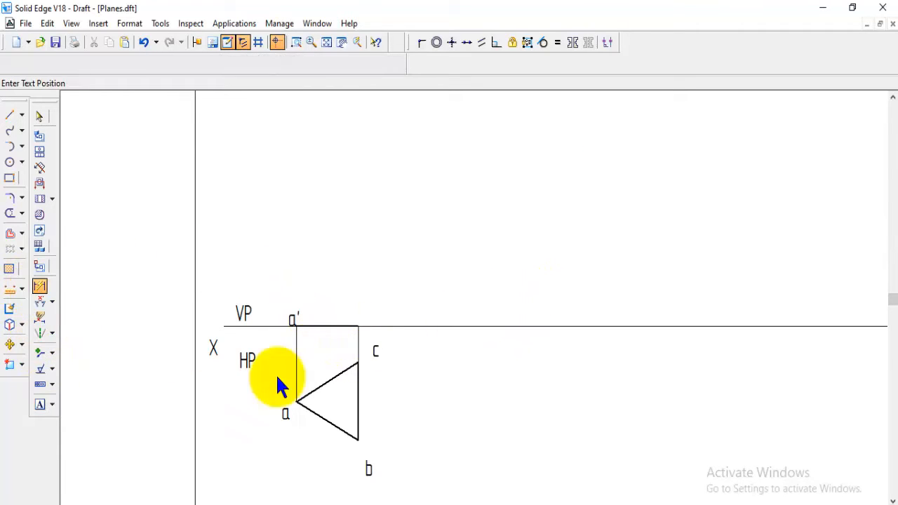
{"action": "left_click", "coordinate": [359, 405]}
{"action": "left_click", "coordinate": [399, 406]}
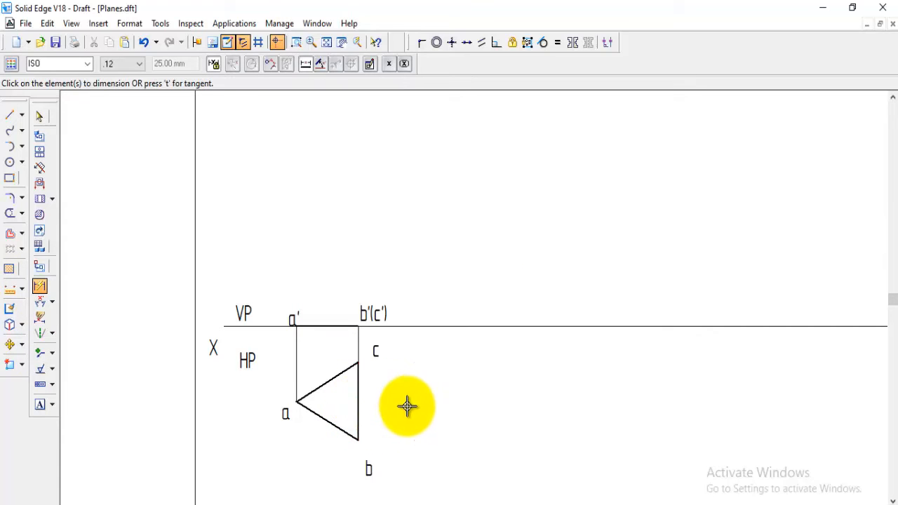
{"action": "left_click", "coordinate": [325, 322]}
{"action": "left_click", "coordinate": [325, 258]}
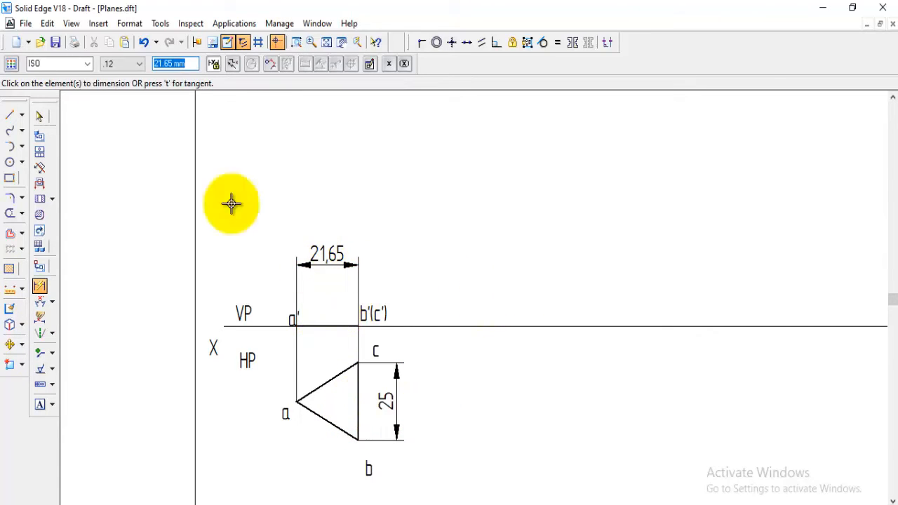
Step: Draw a Visible-style line 21.65 mm long at 60° rising from XY, to the right of the first front view
{"action": "left_click", "coordinate": [9, 115]}
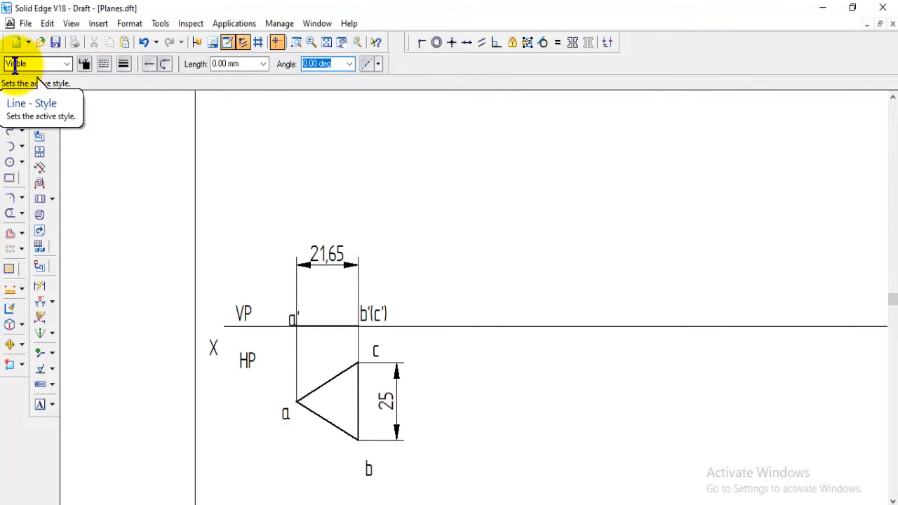
{"action": "left_click", "coordinate": [432, 325]}
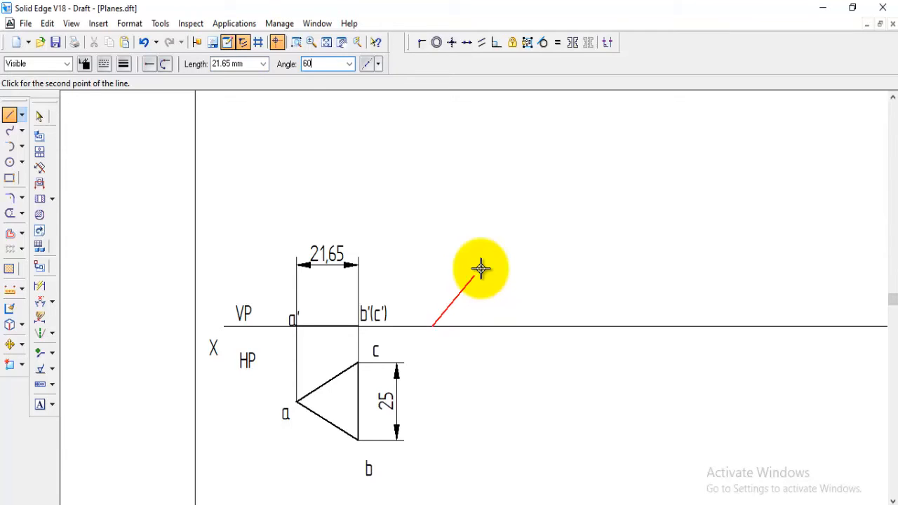
{"action": "left_click", "coordinate": [480, 269]}
{"action": "key", "text": "Escape"}
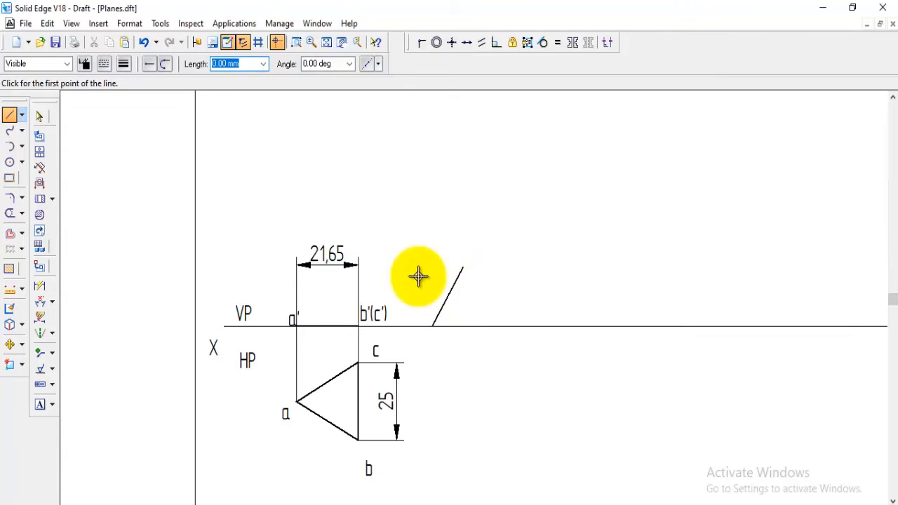
Step: Copy the b'(c') and a' labels to the upper and lower ends of the inclined line and dimension its angle to XY
{"action": "left_click", "coordinate": [10, 347]}
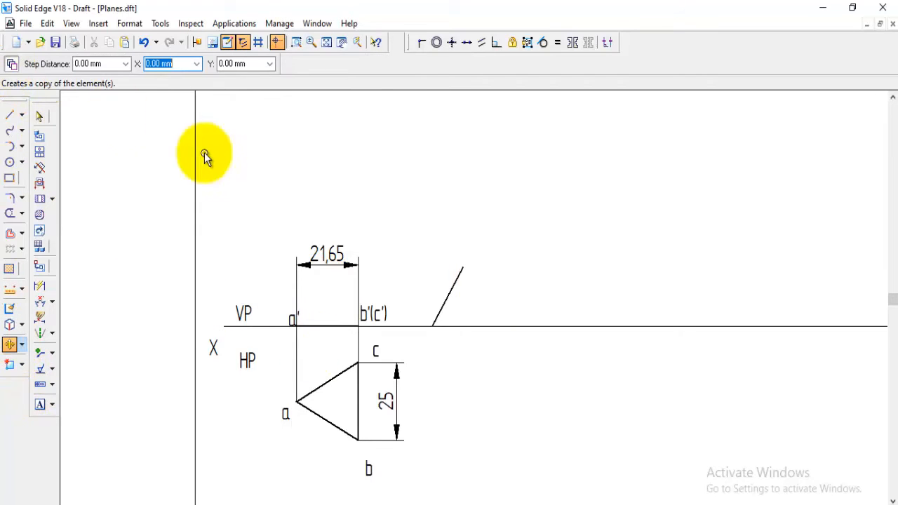
{"action": "left_click", "coordinate": [381, 313]}
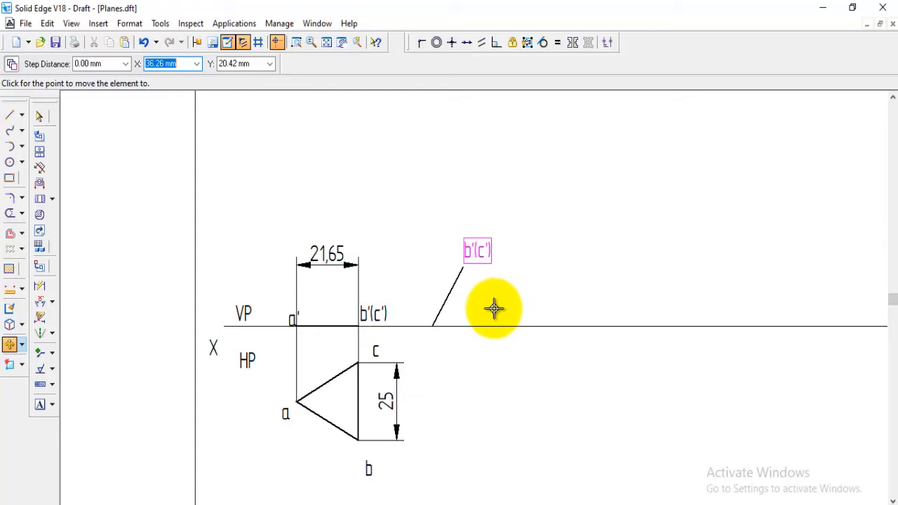
{"action": "left_click", "coordinate": [490, 306]}
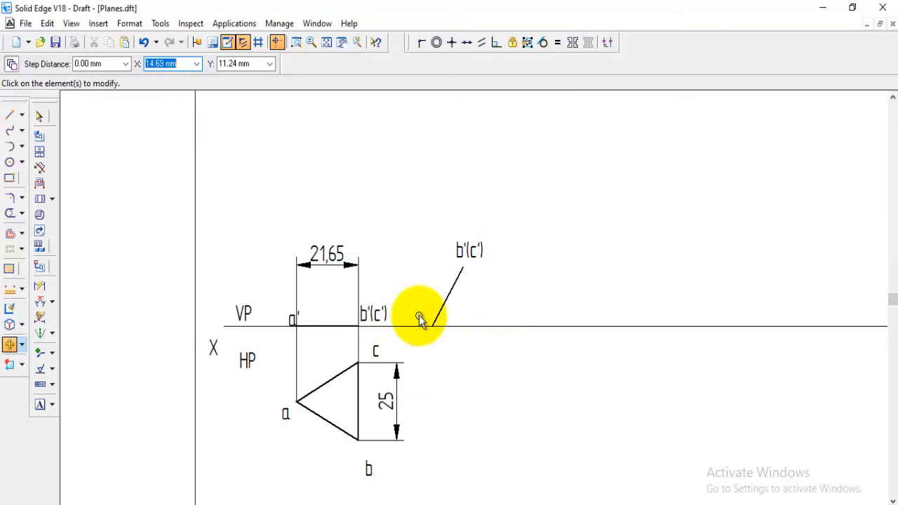
{"action": "left_click", "coordinate": [287, 324]}
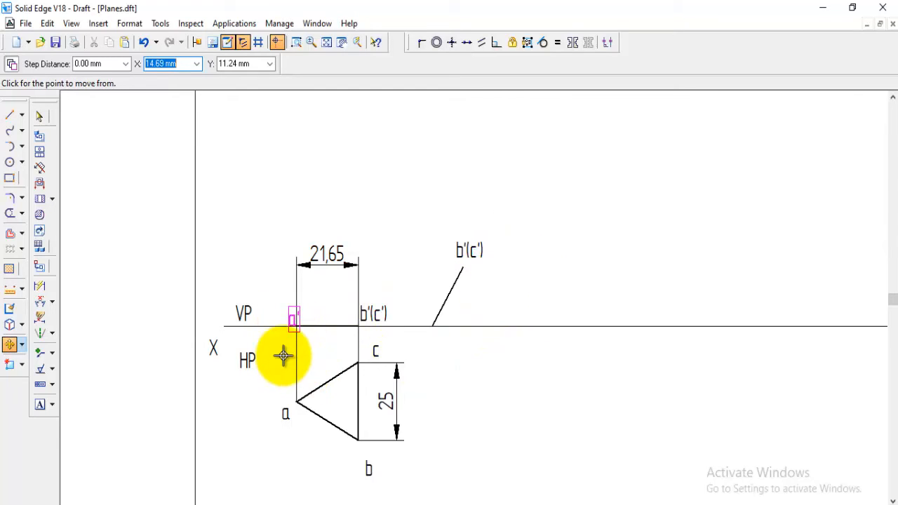
{"action": "left_click", "coordinate": [414, 351]}
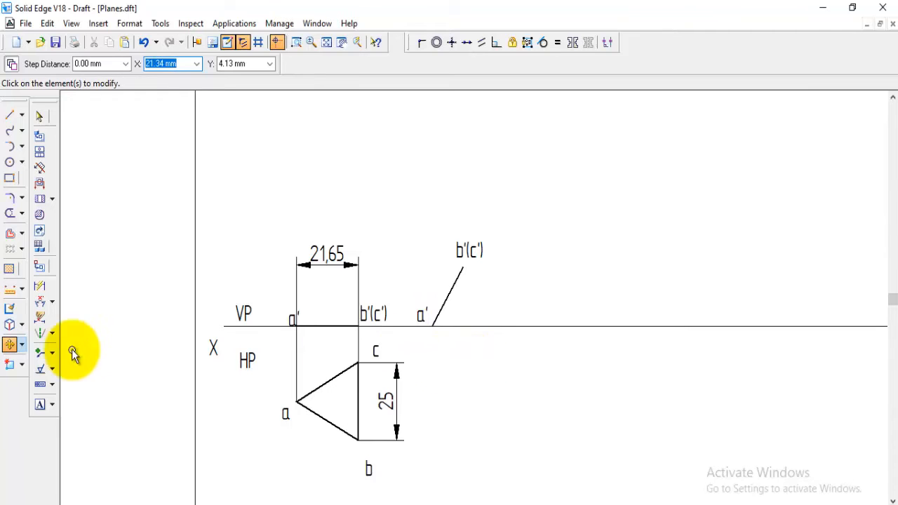
{"action": "left_click", "coordinate": [42, 306]}
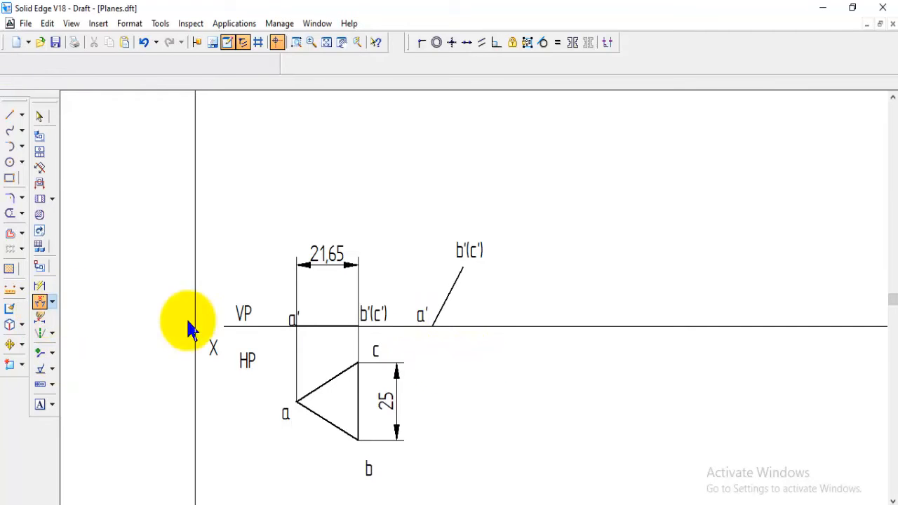
{"action": "left_click", "coordinate": [452, 328]}
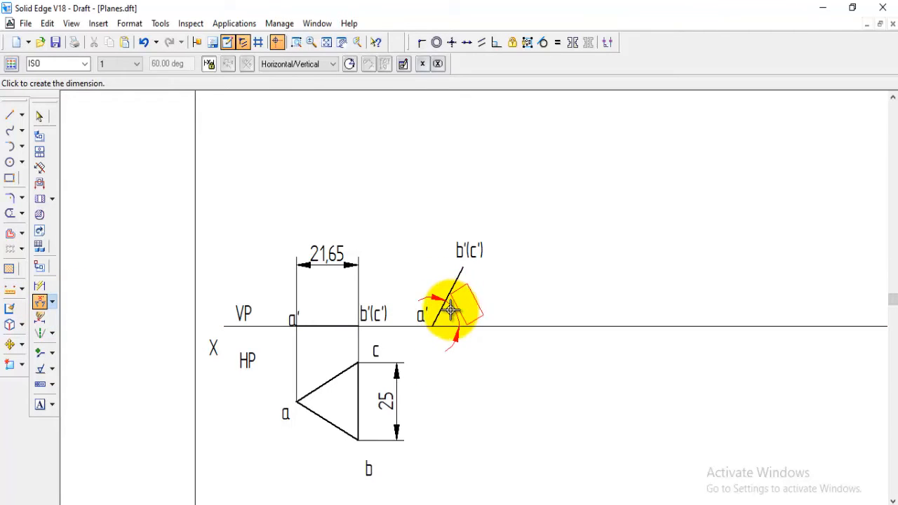
Step: With the Normal line style, project the inclined line's lower end down to corner a's level and join it horizontally to corner a
{"action": "left_click", "coordinate": [8, 118]}
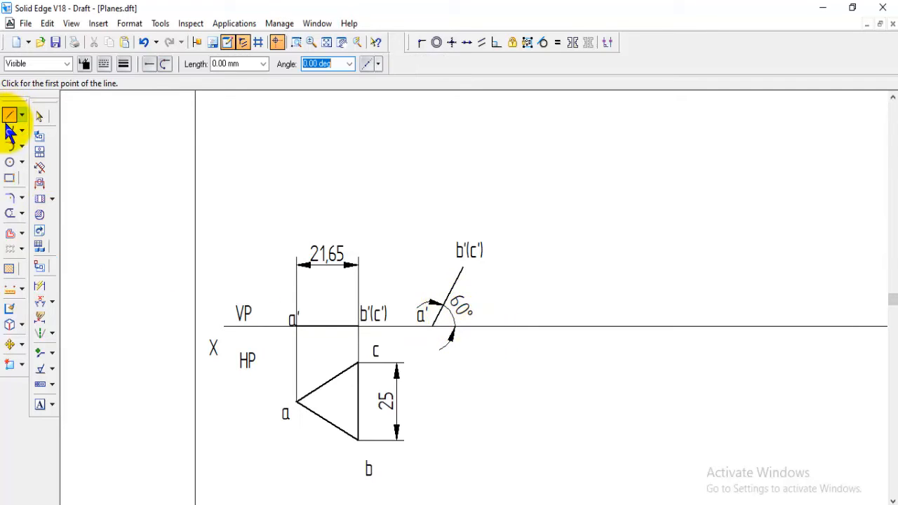
{"action": "left_click", "coordinate": [68, 64]}
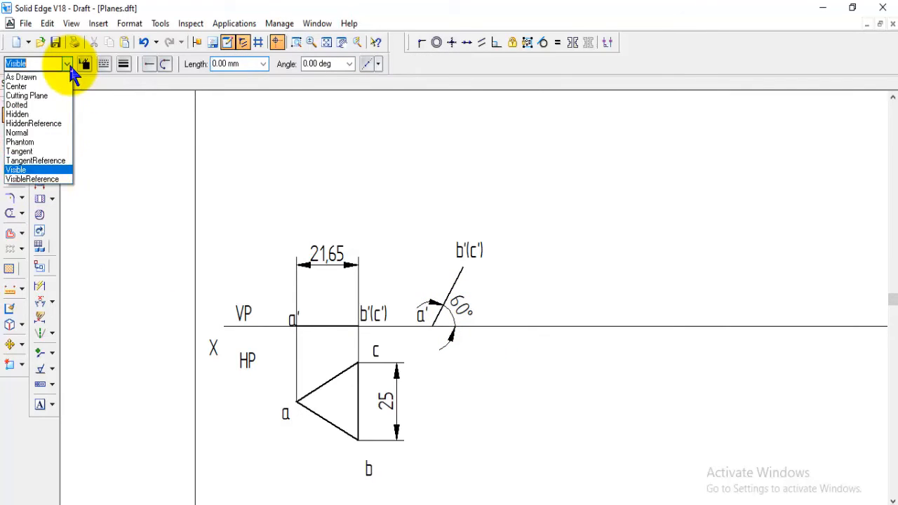
{"action": "left_click", "coordinate": [28, 133]}
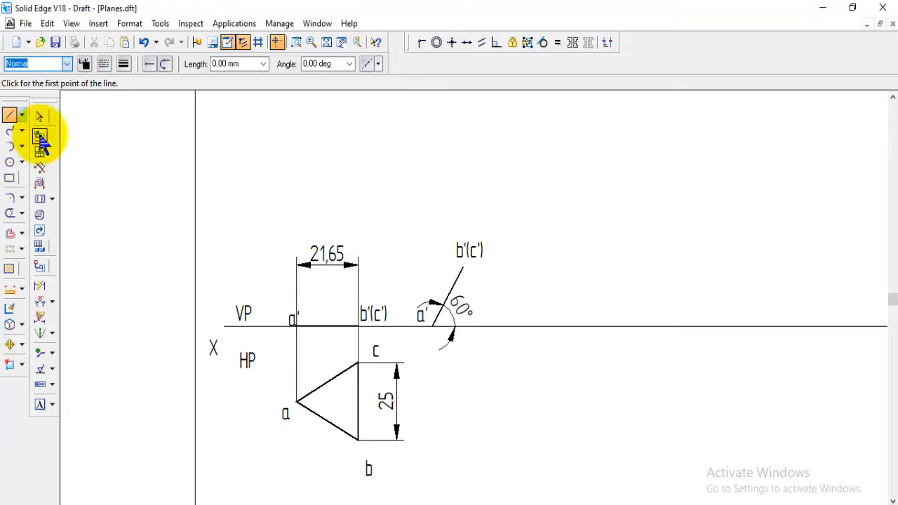
{"action": "left_click", "coordinate": [431, 326]}
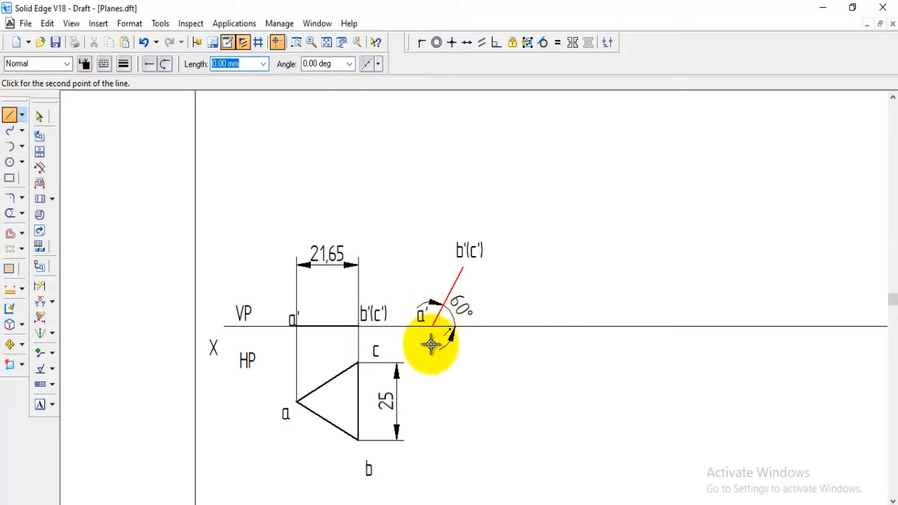
{"action": "left_click", "coordinate": [432, 401]}
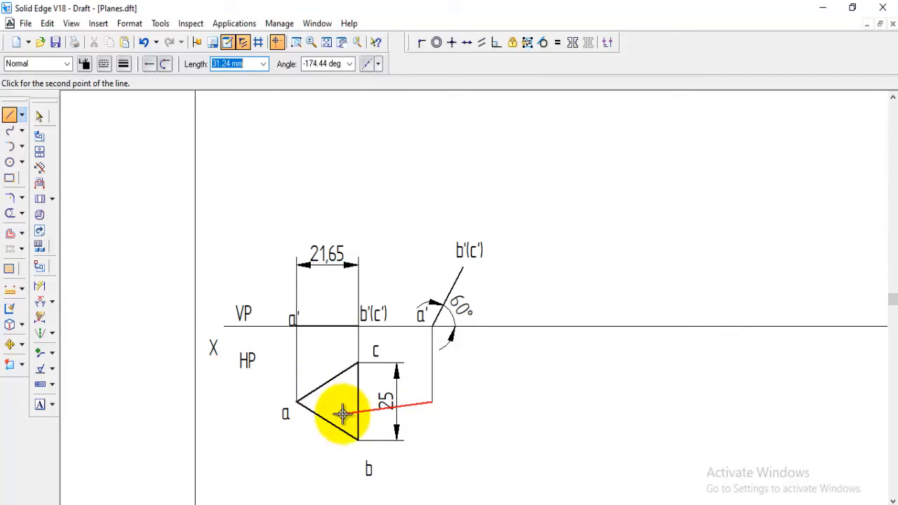
{"action": "left_click", "coordinate": [297, 402]}
{"action": "right_click", "coordinate": [438, 408]}
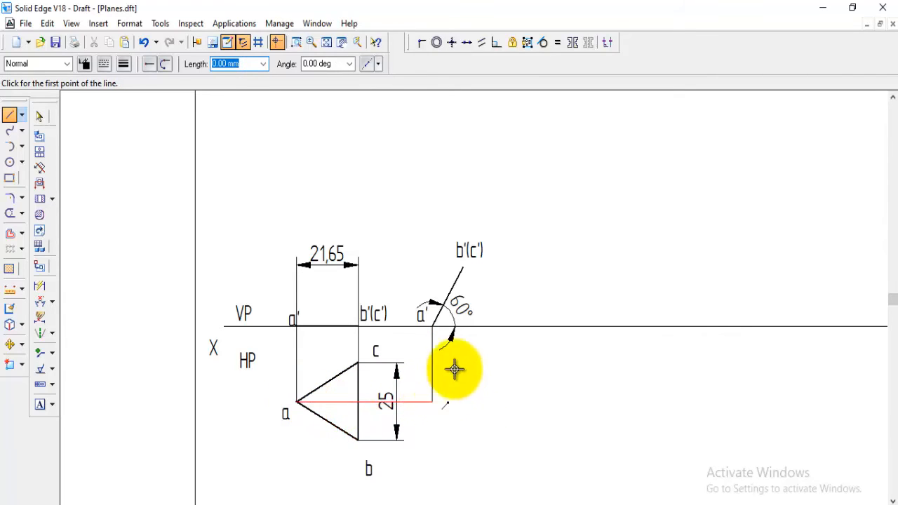
Step: Project the inclined line's upper end b'(c') down to corner b's level and join it horizontally to corners b and c
{"action": "left_click", "coordinate": [463, 267]}
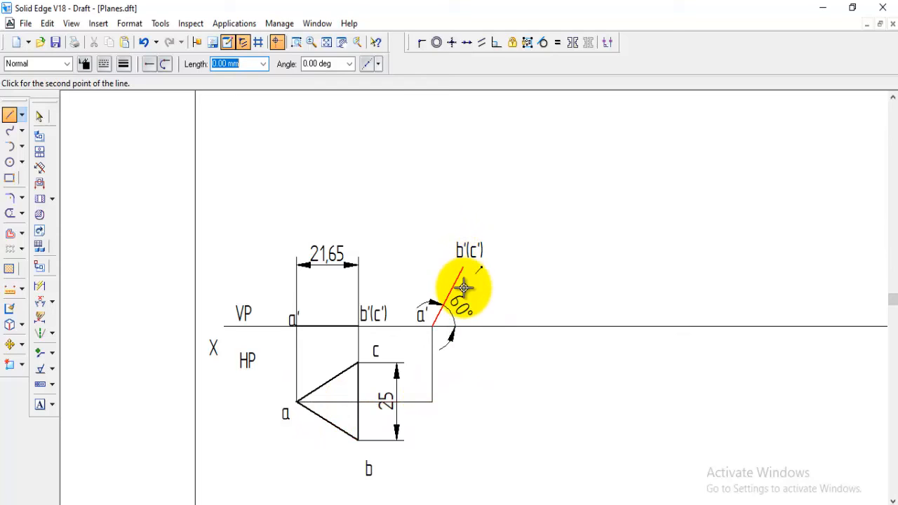
{"action": "left_click", "coordinate": [464, 440]}
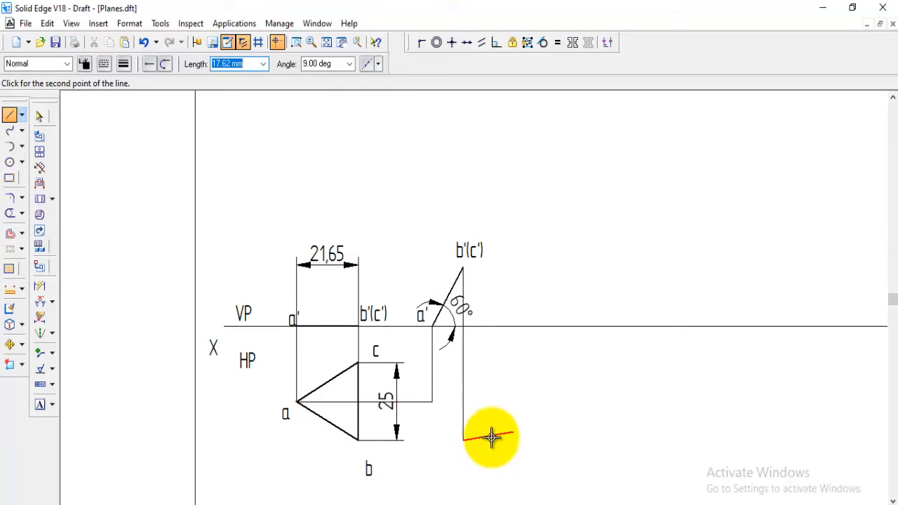
{"action": "left_click", "coordinate": [358, 440]}
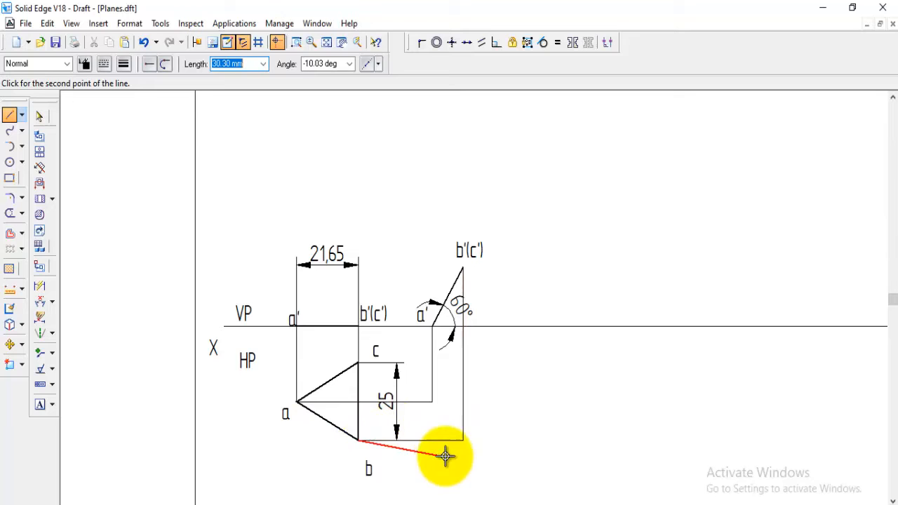
{"action": "right_click", "coordinate": [365, 363]}
{"action": "left_click", "coordinate": [358, 362]}
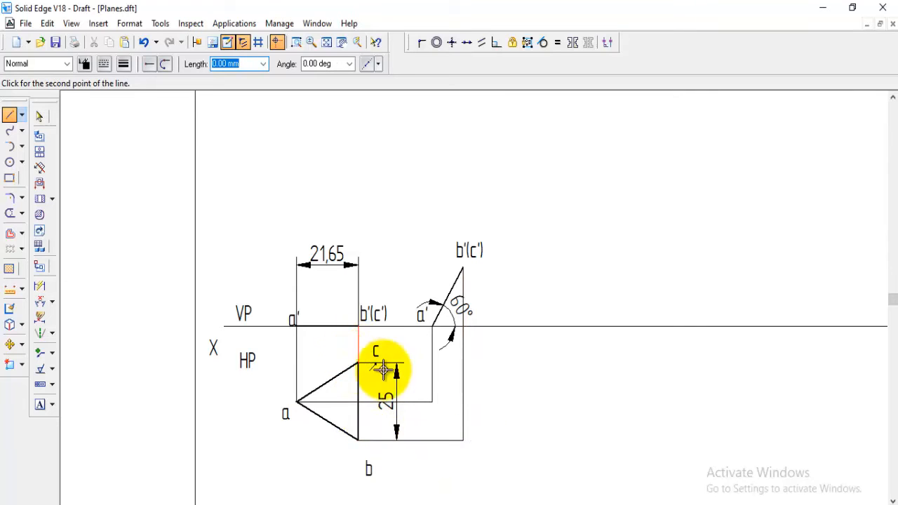
{"action": "left_click", "coordinate": [462, 363]}
{"action": "right_click", "coordinate": [458, 366]}
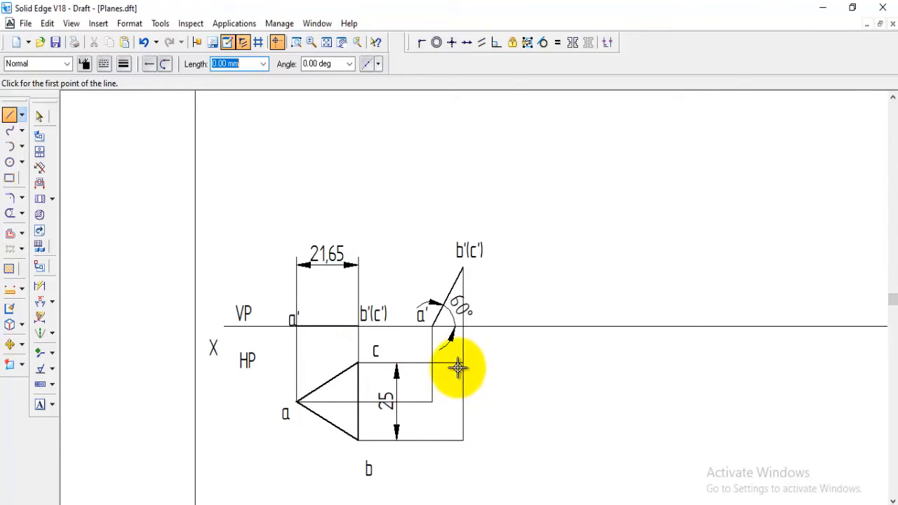
Step: Copy the a, b and c labels from the first top view to the matching projected points of the second top view
{"action": "left_click", "coordinate": [9, 344]}
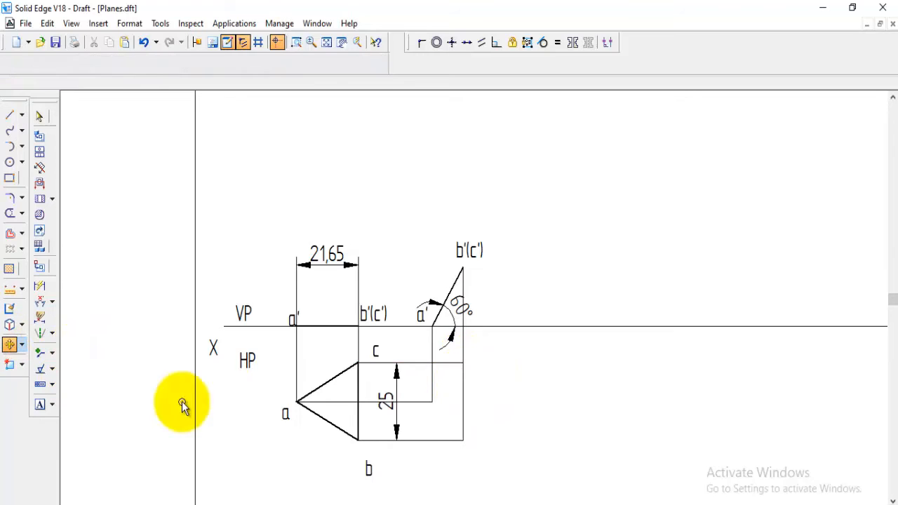
{"action": "left_click", "coordinate": [421, 399]}
{"action": "left_click", "coordinate": [367, 465]}
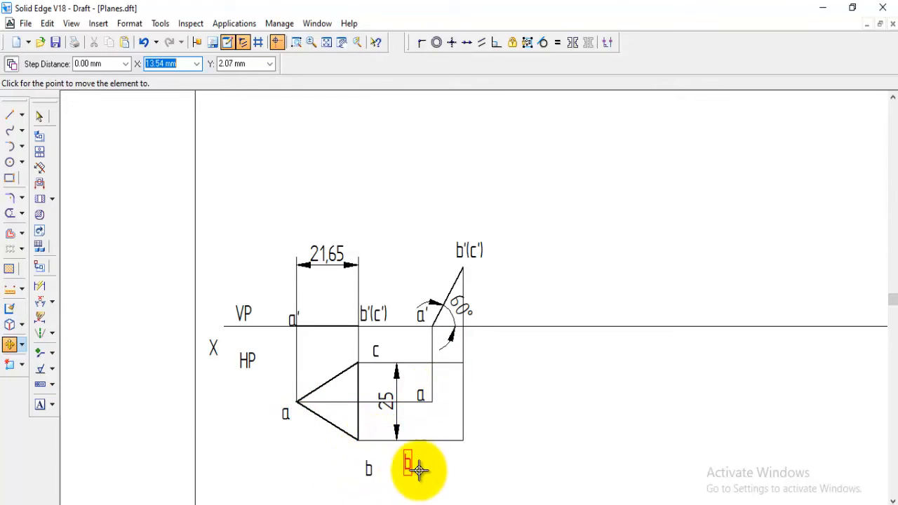
{"action": "left_click", "coordinate": [460, 460]}
{"action": "left_click", "coordinate": [375, 360]}
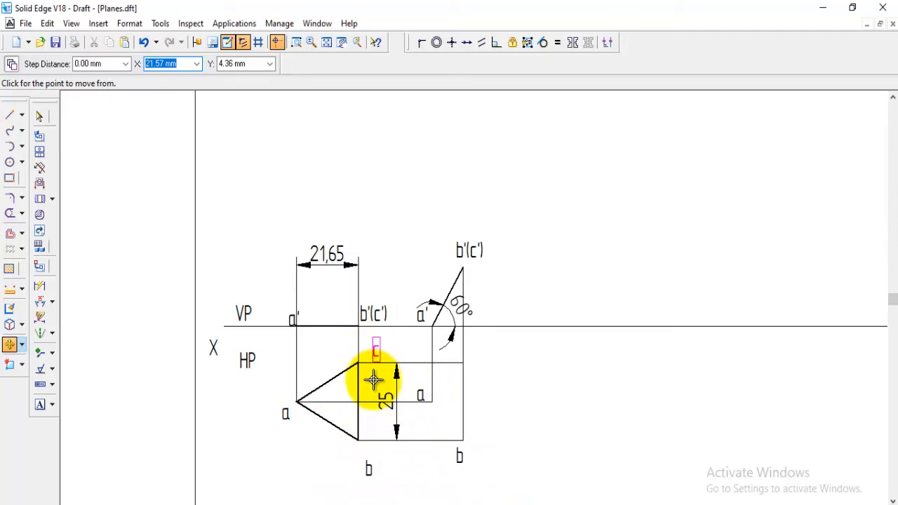
{"action": "left_click", "coordinate": [493, 388]}
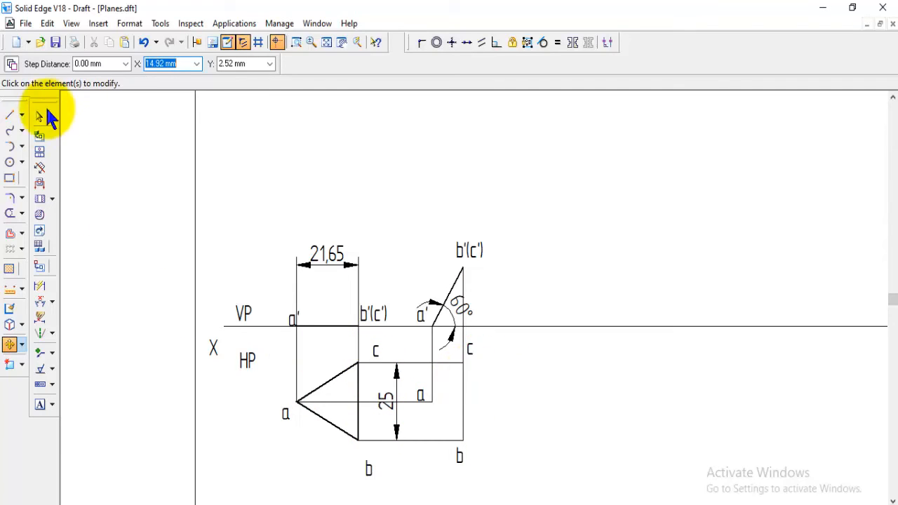
Step: With the Visible line style, draw the second top view as a closed triangle through projected points a, b and c
{"action": "left_click", "coordinate": [11, 118]}
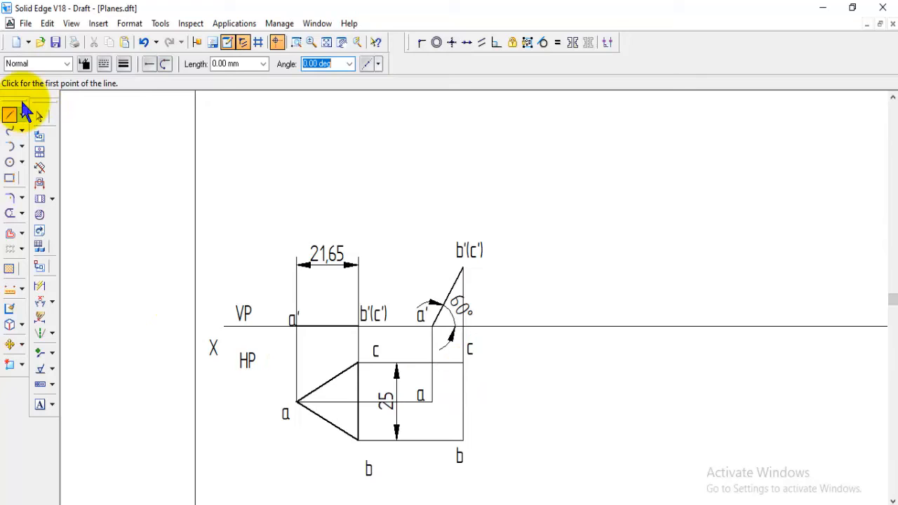
{"action": "left_click", "coordinate": [67, 63]}
{"action": "left_click", "coordinate": [38, 171]}
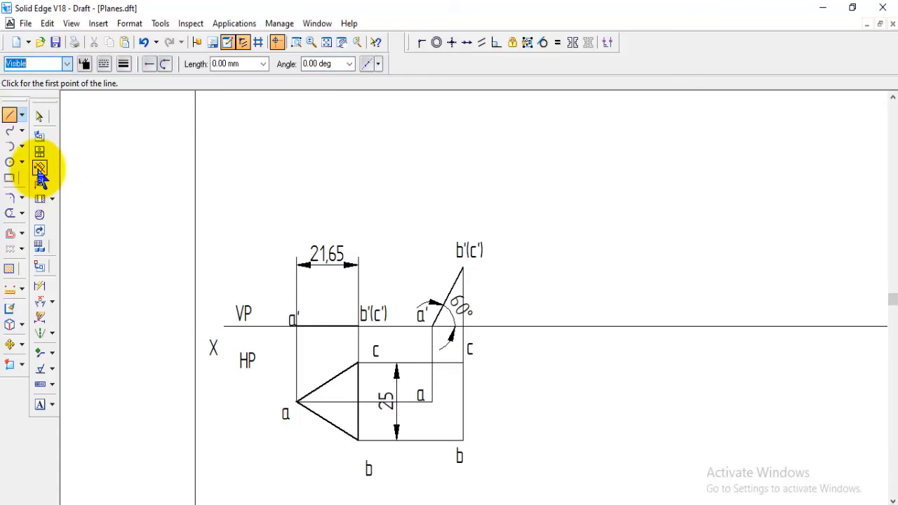
{"action": "left_click", "coordinate": [432, 401]}
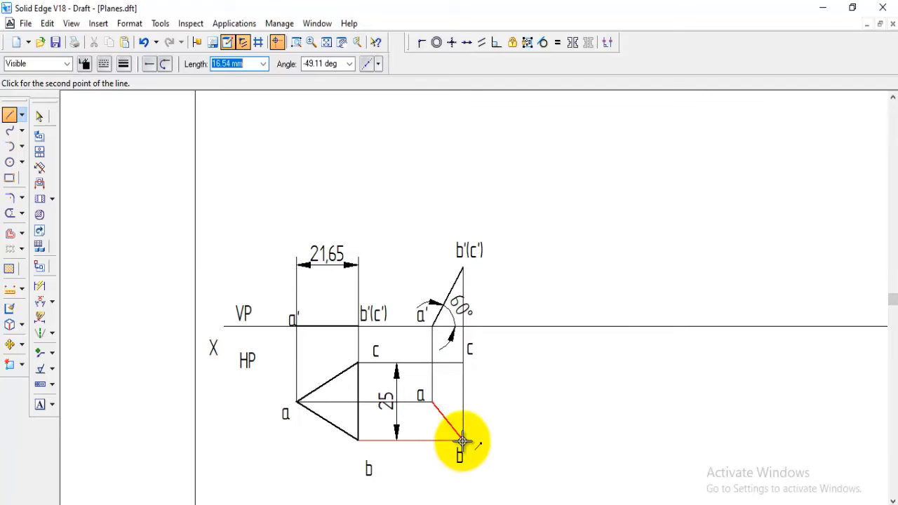
{"action": "left_click", "coordinate": [463, 441]}
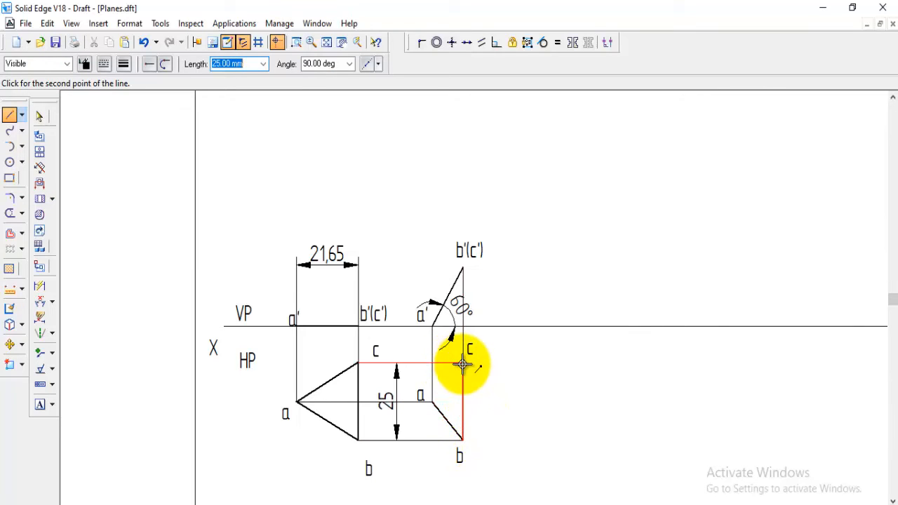
{"action": "left_click", "coordinate": [463, 364]}
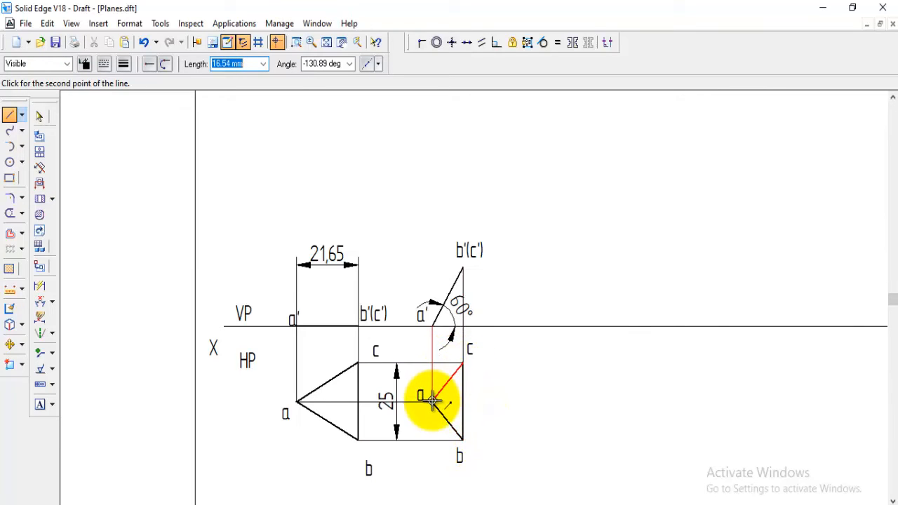
{"action": "left_click", "coordinate": [432, 402]}
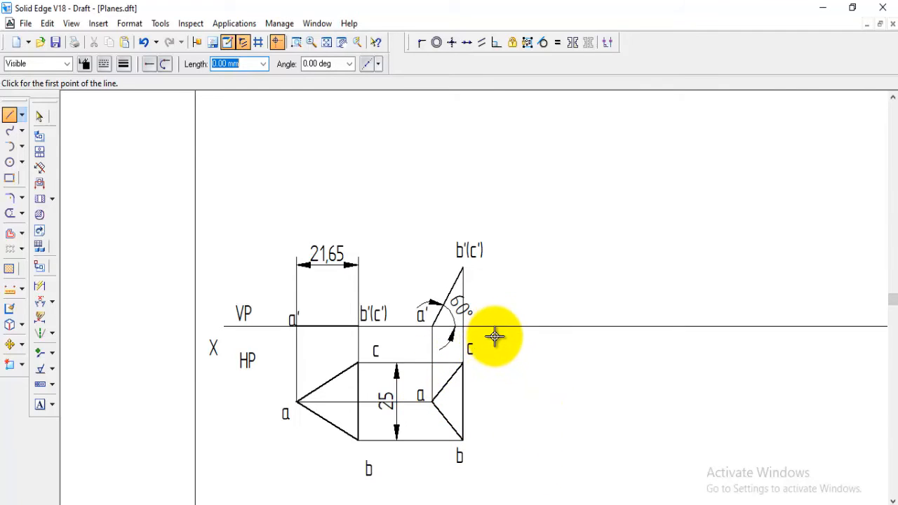
Step: Draw a long Normal-style construction line from XY at -30°, to the right of the second top view
{"action": "scroll", "coordinate": [495, 337], "scroll_direction": "up", "scroll_amount": 3}
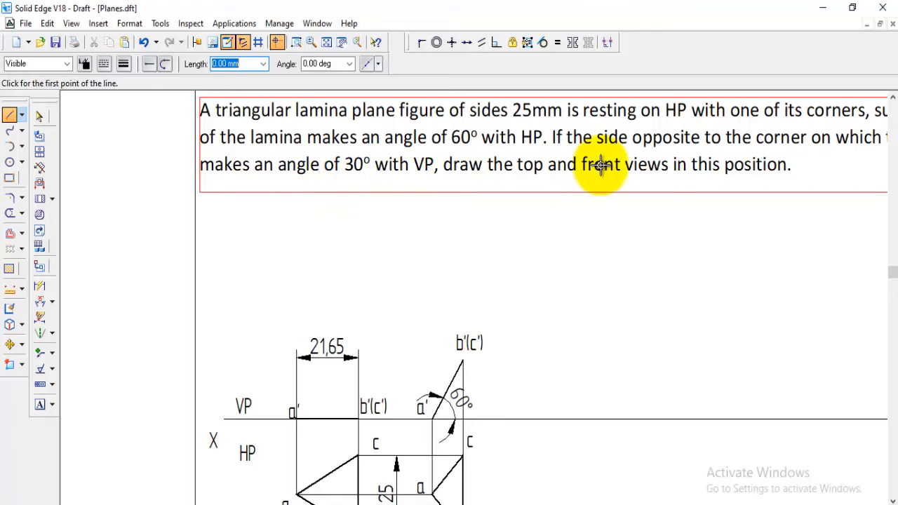
{"action": "scroll", "coordinate": [629, 261], "scroll_direction": "down", "scroll_amount": 3}
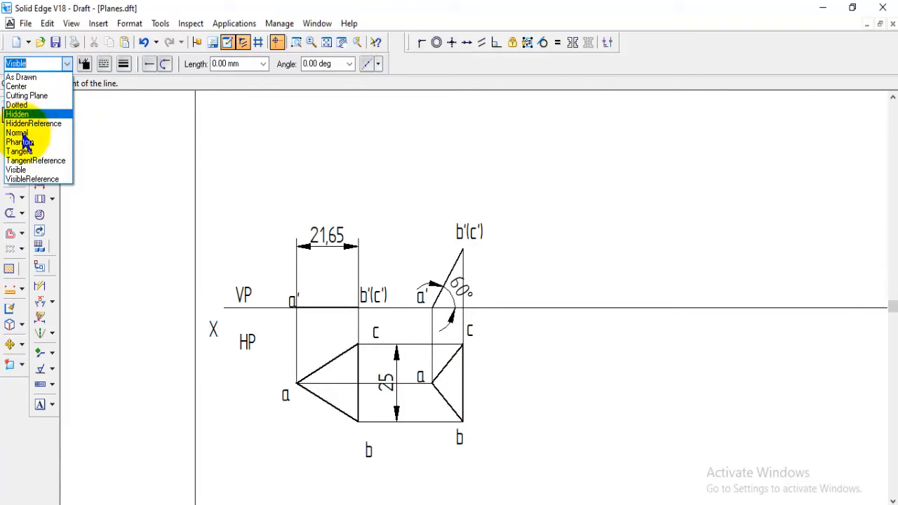
{"action": "left_click", "coordinate": [17, 133]}
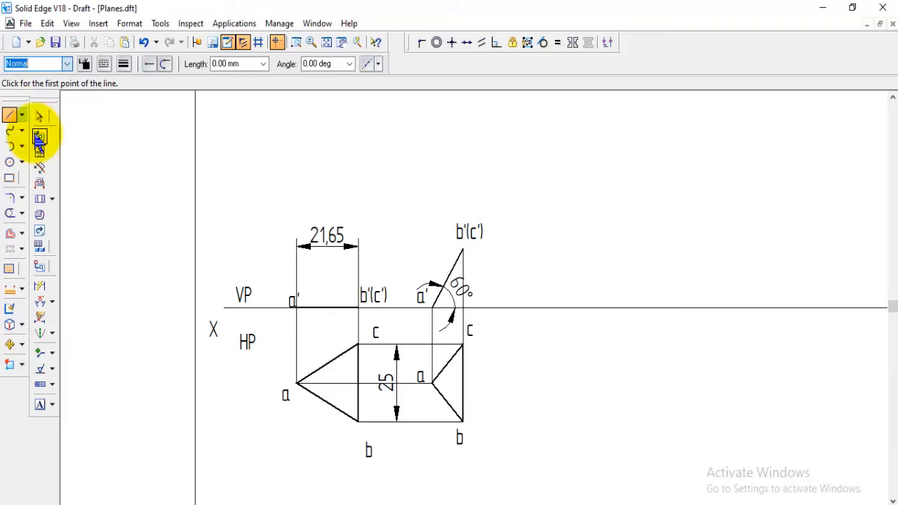
{"action": "left_click", "coordinate": [495, 307]}
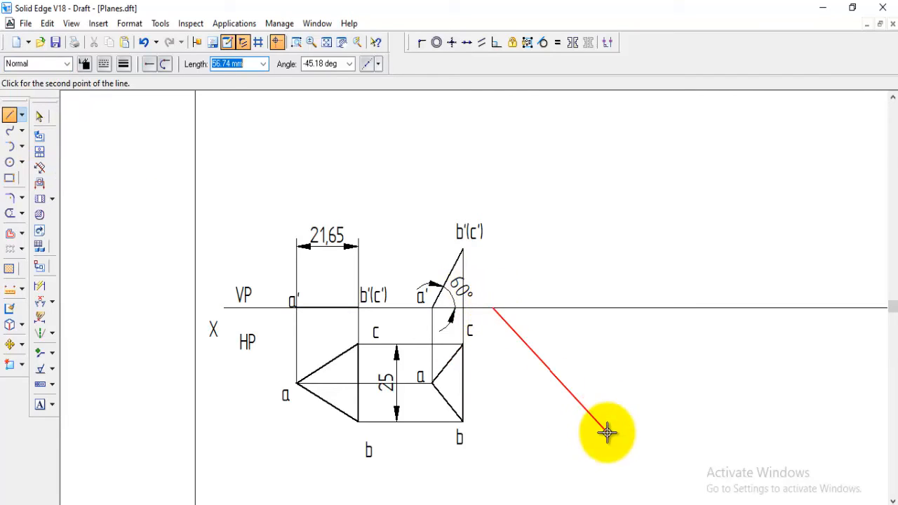
{"action": "left_click", "coordinate": [337, 67]}
{"action": "type", "text": "-30"}
{"action": "key", "text": "Tab"}
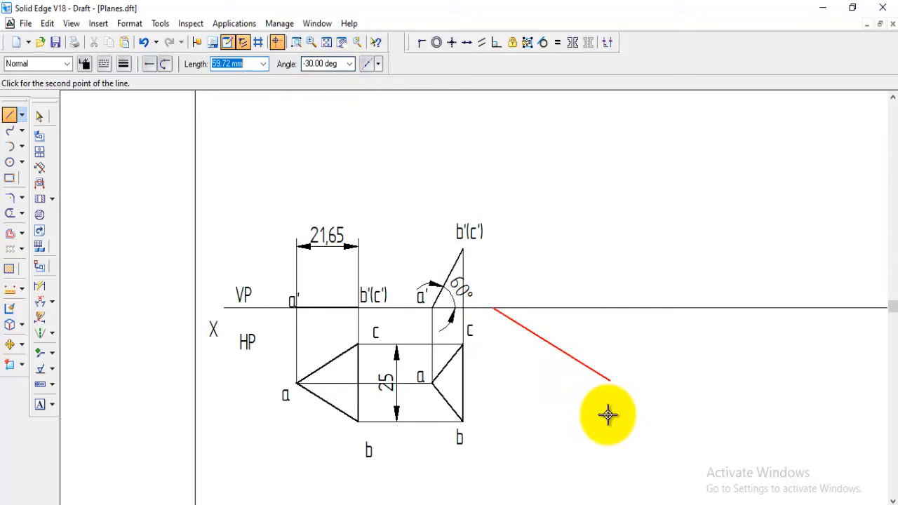
{"action": "left_click", "coordinate": [709, 437]}
{"action": "key", "text": "Escape"}
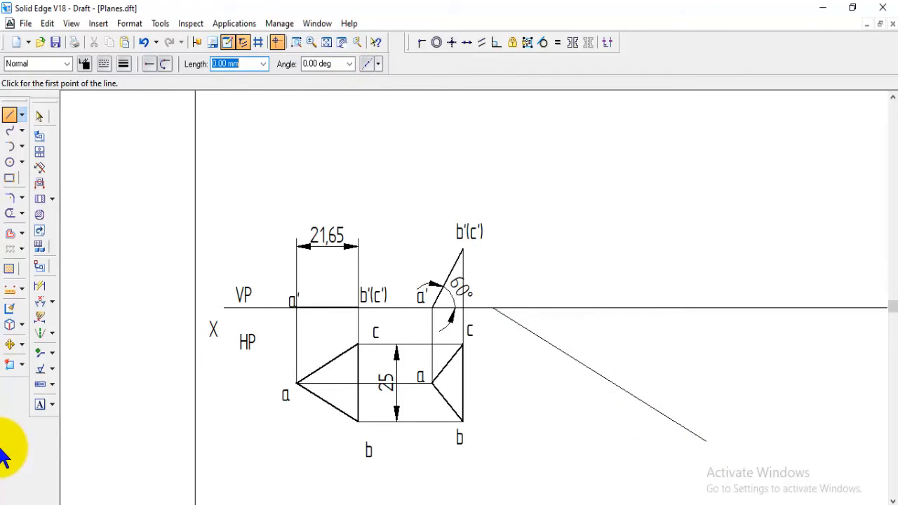
Step: Dimension the angle between XY and the downward-sloping construction line
{"action": "left_click", "coordinate": [40, 302]}
{"action": "left_click", "coordinate": [546, 307]}
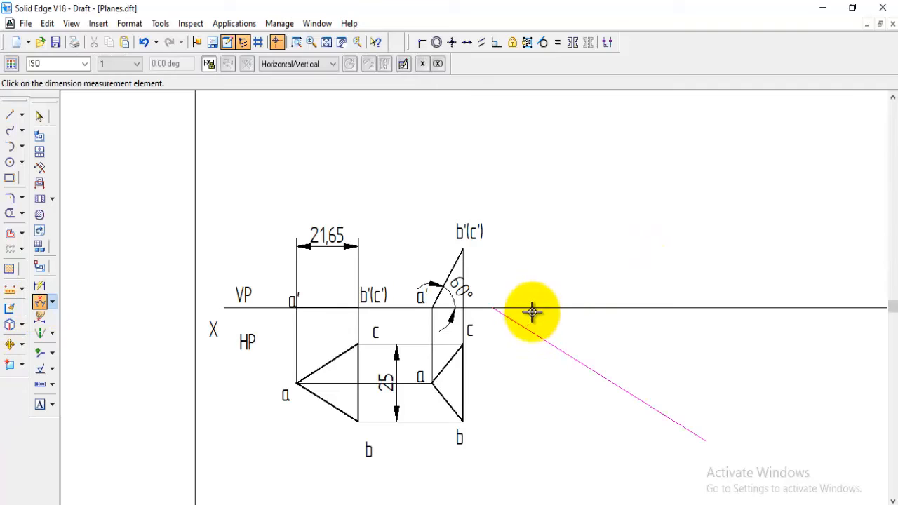
{"action": "left_click", "coordinate": [532, 315]}
{"action": "left_click", "coordinate": [541, 320]}
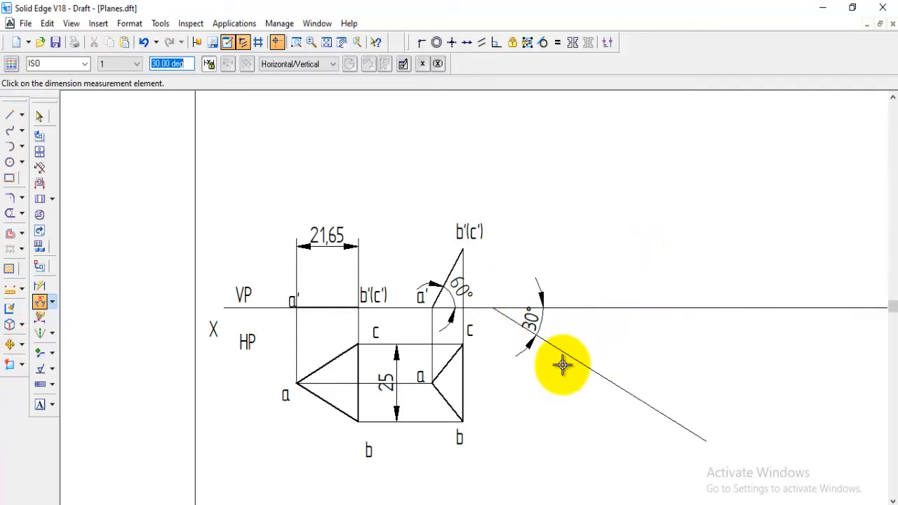
Step: Copy the three sides of the second top view triangle, placing corner c on the sloping construction line
{"action": "left_click", "coordinate": [11, 346]}
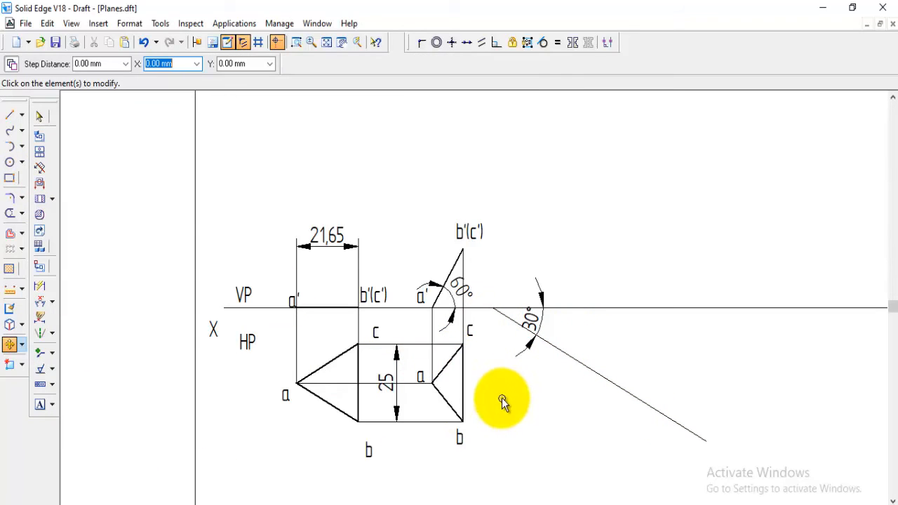
{"action": "left_click", "coordinate": [462, 376], "text": "shift"}
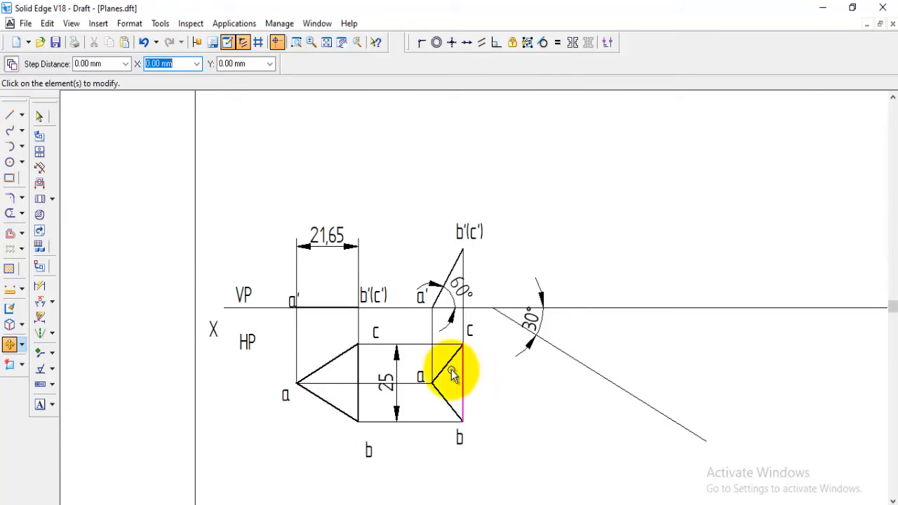
{"action": "left_click", "coordinate": [448, 364], "text": "shift"}
{"action": "left_click", "coordinate": [440, 399], "text": "shift"}
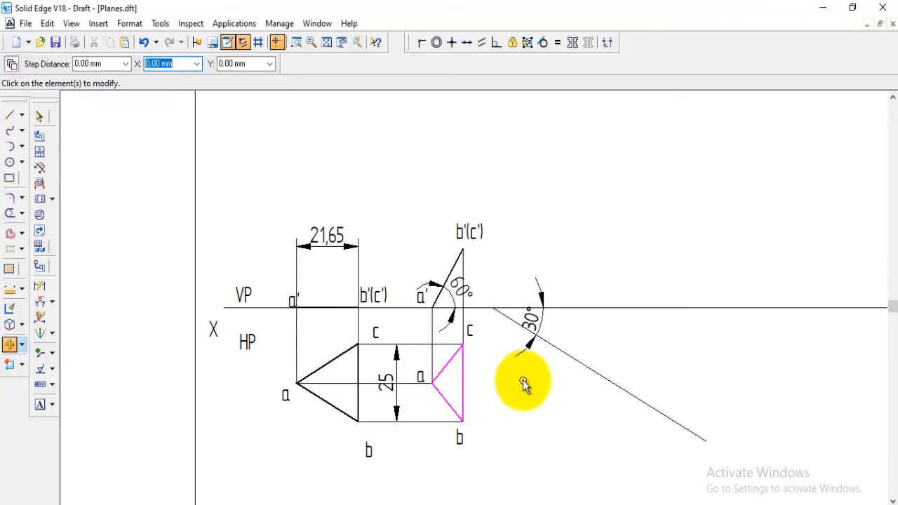
{"action": "right_click", "coordinate": [503, 394]}
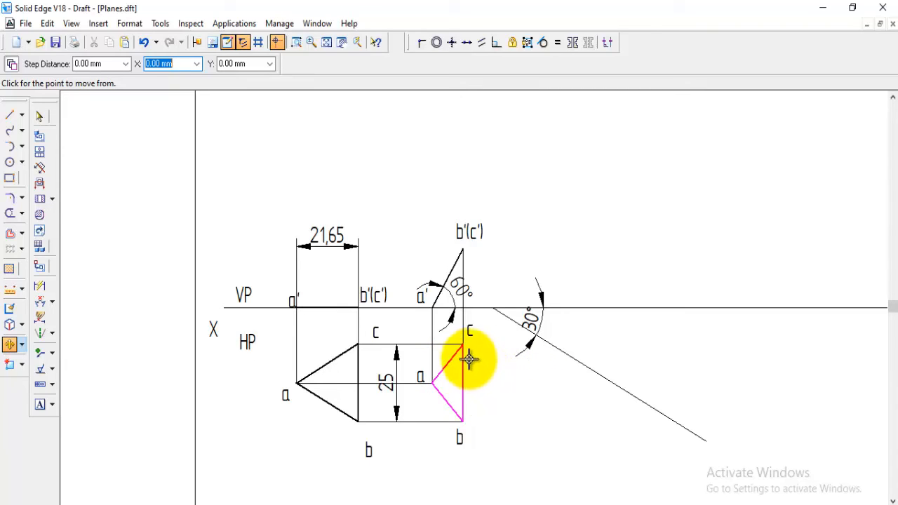
{"action": "left_click", "coordinate": [562, 353]}
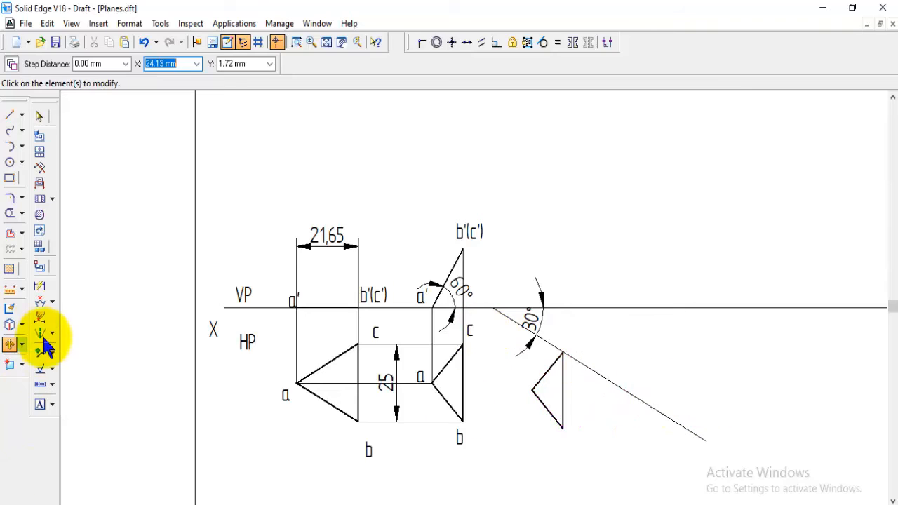
Step: Rotate the copied triangle about its corner c until side bc lies along the sloping construction line
{"action": "left_click", "coordinate": [22, 346]}
{"action": "left_click", "coordinate": [40, 364]}
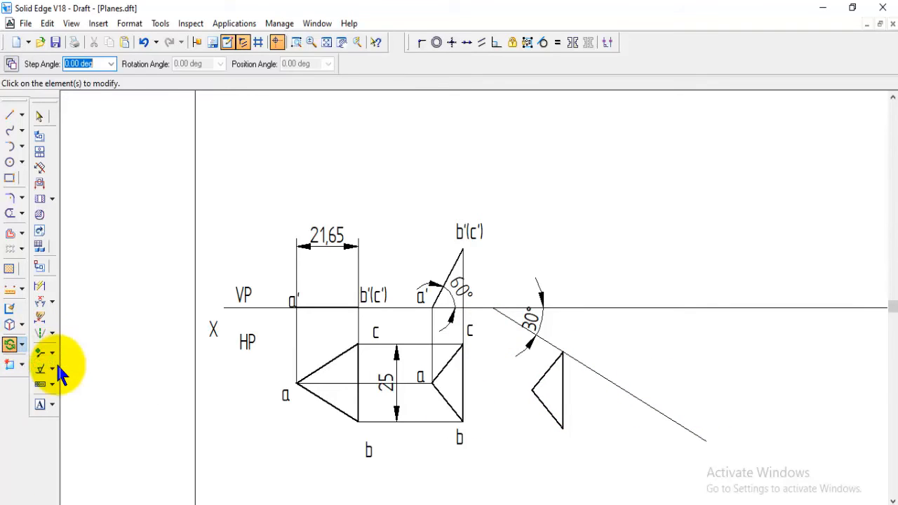
{"action": "left_click", "coordinate": [545, 376], "text": "shift"}
{"action": "left_click", "coordinate": [565, 397], "text": "shift"}
{"action": "left_click", "coordinate": [541, 402]}
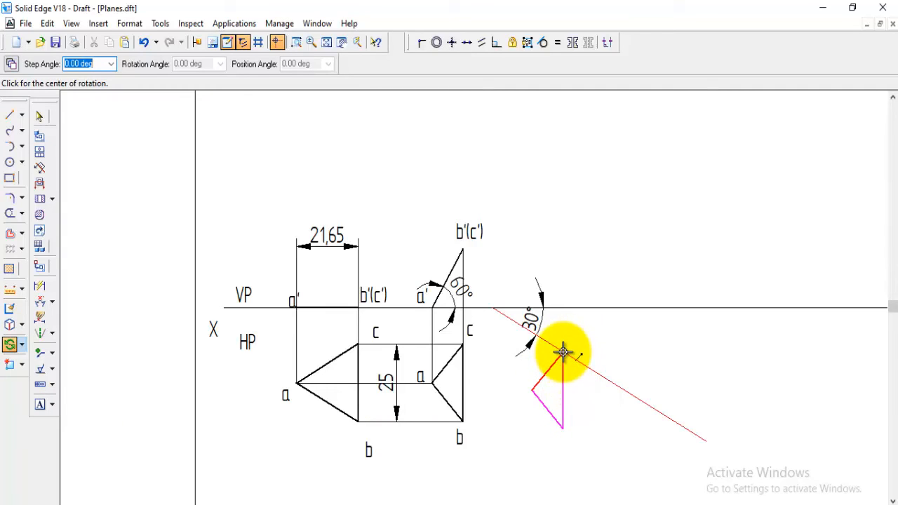
{"action": "left_click", "coordinate": [563, 353]}
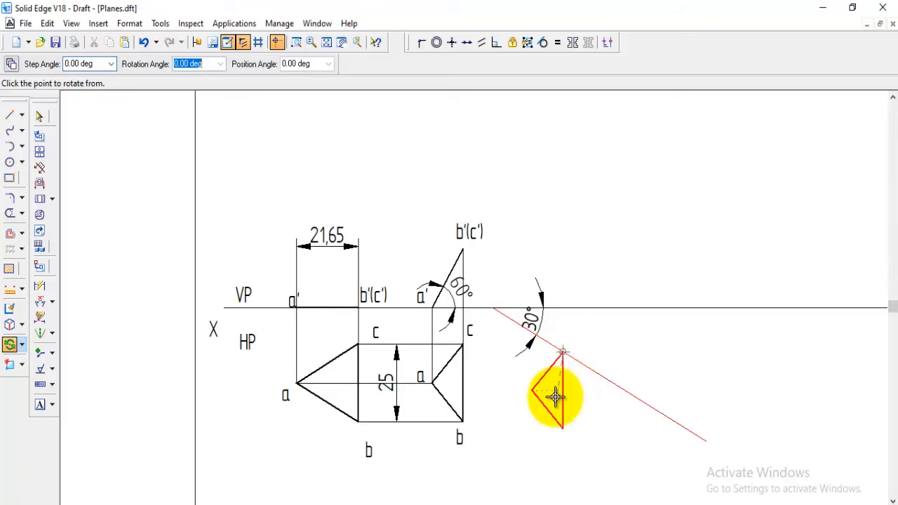
{"action": "left_click", "coordinate": [563, 426]}
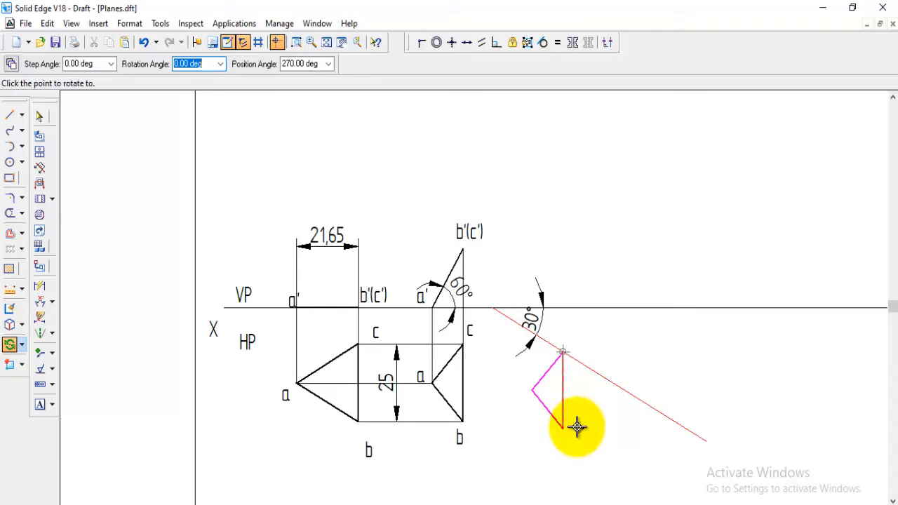
{"action": "left_click", "coordinate": [628, 390]}
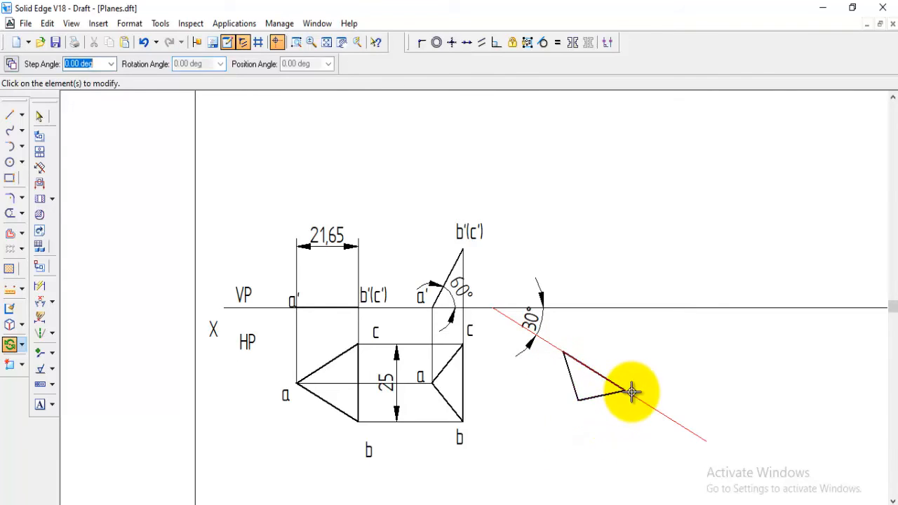
Step: Copy the labels c, b and a from the second top view to the matching corners of the rotated triangle
{"action": "left_click", "coordinate": [22, 344]}
{"action": "left_click", "coordinate": [51, 344]}
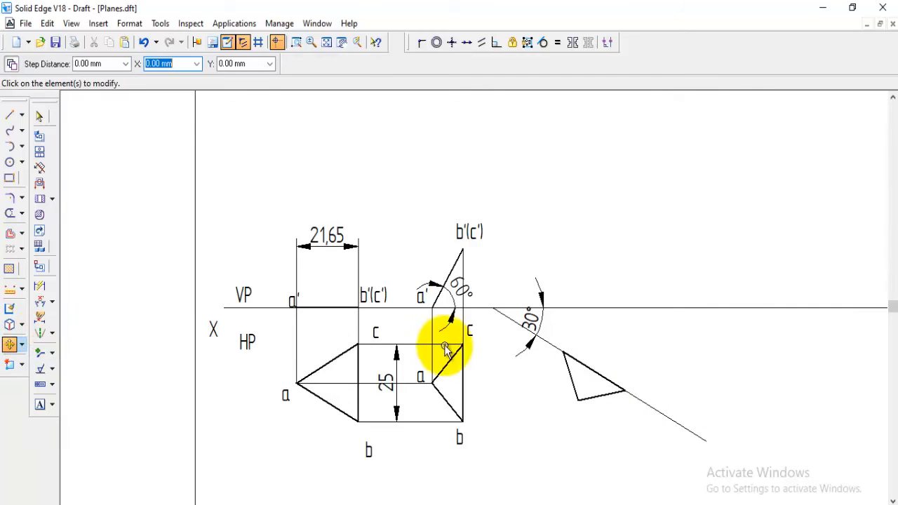
{"action": "left_click", "coordinate": [468, 336]}
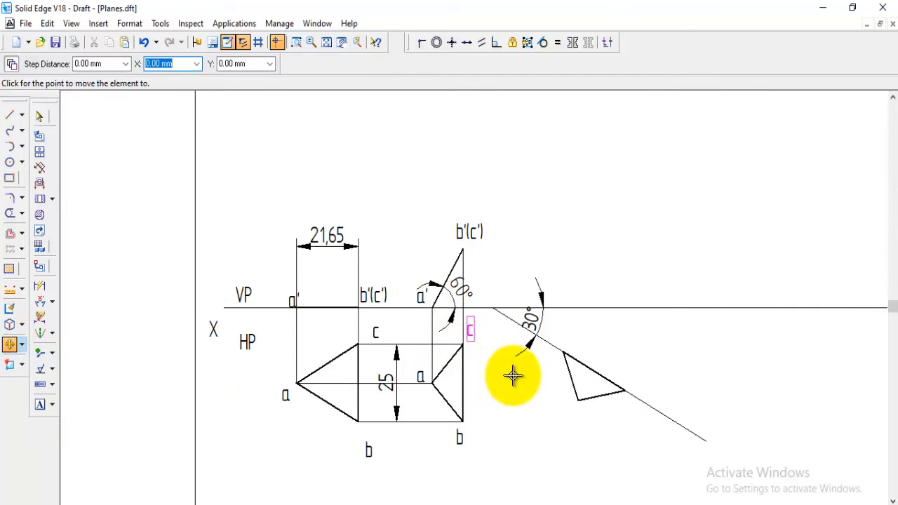
{"action": "left_click", "coordinate": [572, 378]}
{"action": "left_click", "coordinate": [462, 435]}
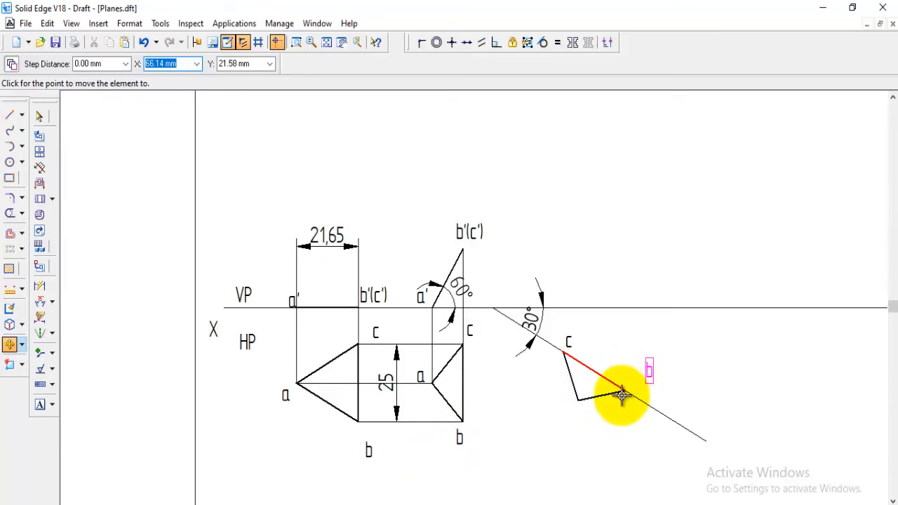
{"action": "left_click", "coordinate": [608, 398]}
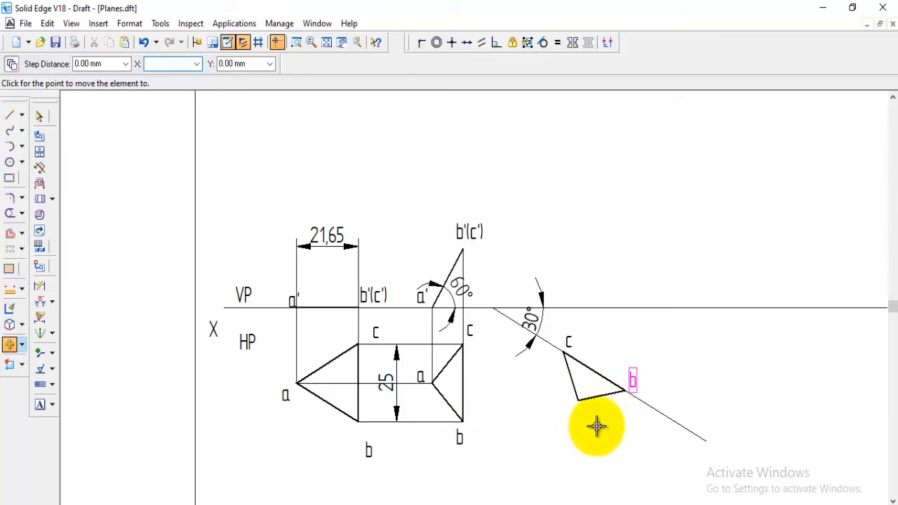
{"action": "left_click", "coordinate": [419, 371]}
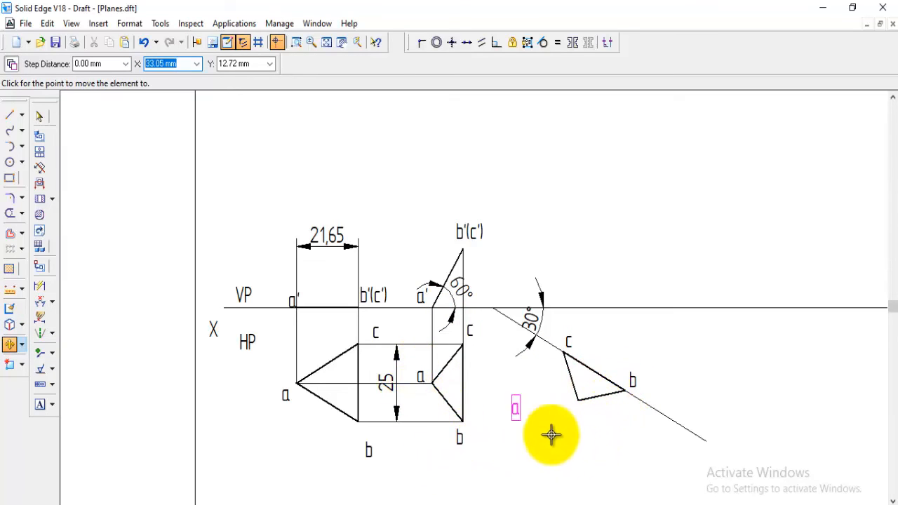
{"action": "left_click", "coordinate": [593, 435]}
Step: Draw Normal-style projectors from corner a up to XY and from b and c up to a horizontal line from the second front view's b'(c')
{"action": "left_click", "coordinate": [11, 116]}
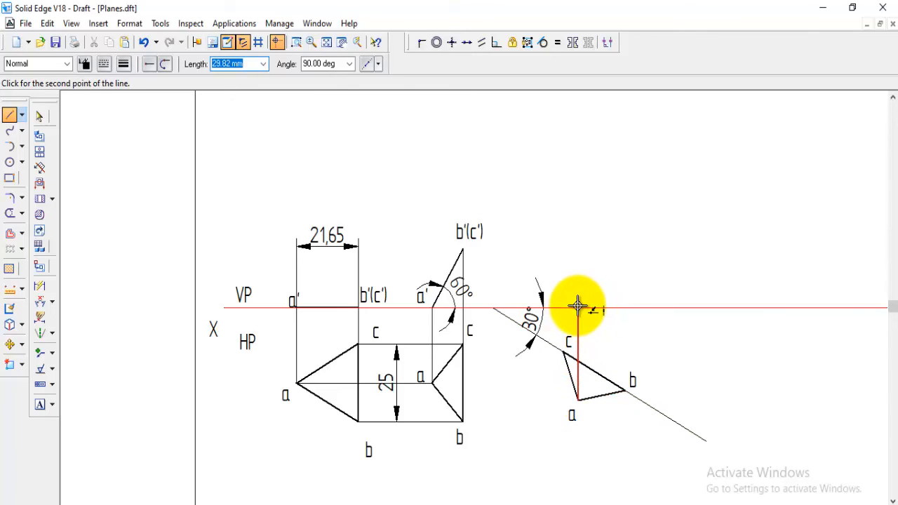
{"action": "left_click", "coordinate": [577, 307]}
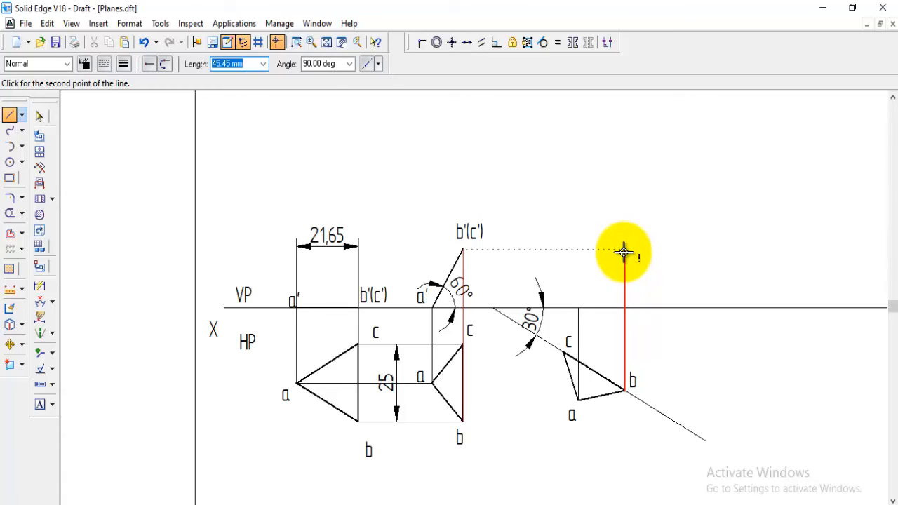
{"action": "left_click", "coordinate": [624, 250]}
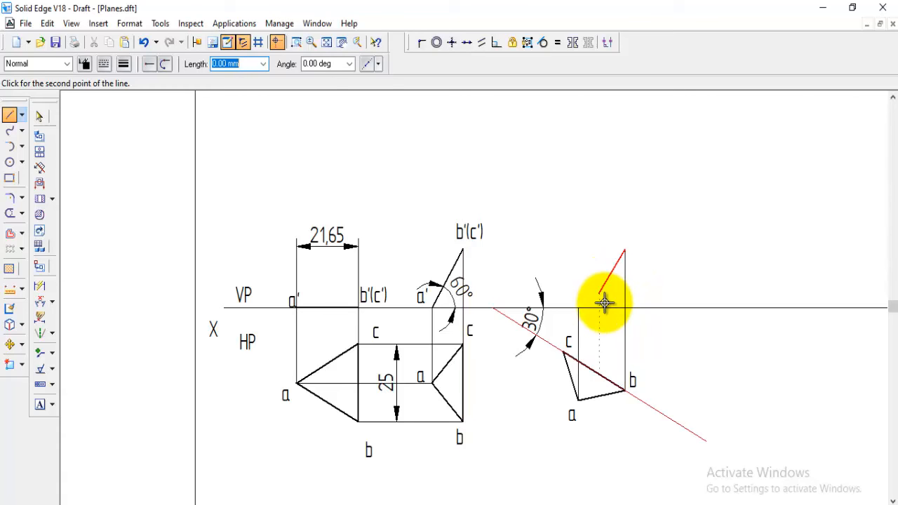
{"action": "left_click", "coordinate": [464, 249]}
{"action": "right_click", "coordinate": [587, 186]}
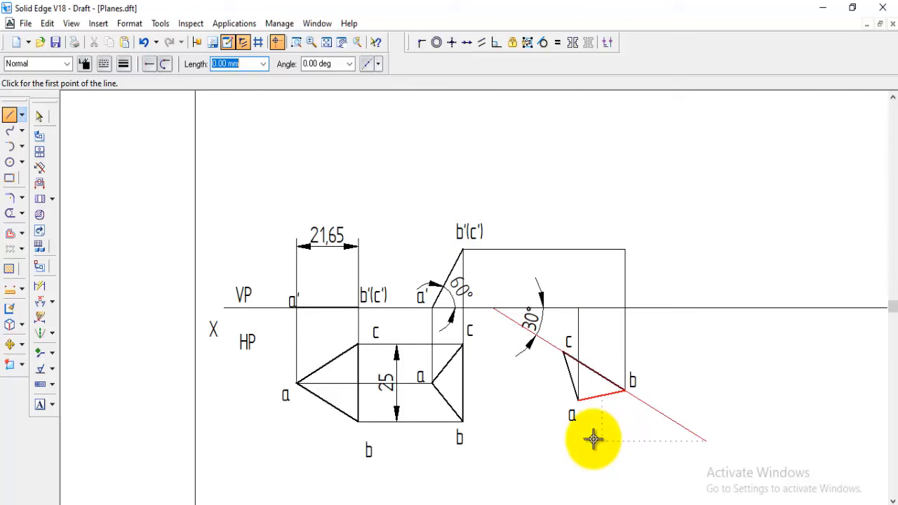
{"action": "left_click", "coordinate": [564, 351]}
{"action": "left_click", "coordinate": [563, 248]}
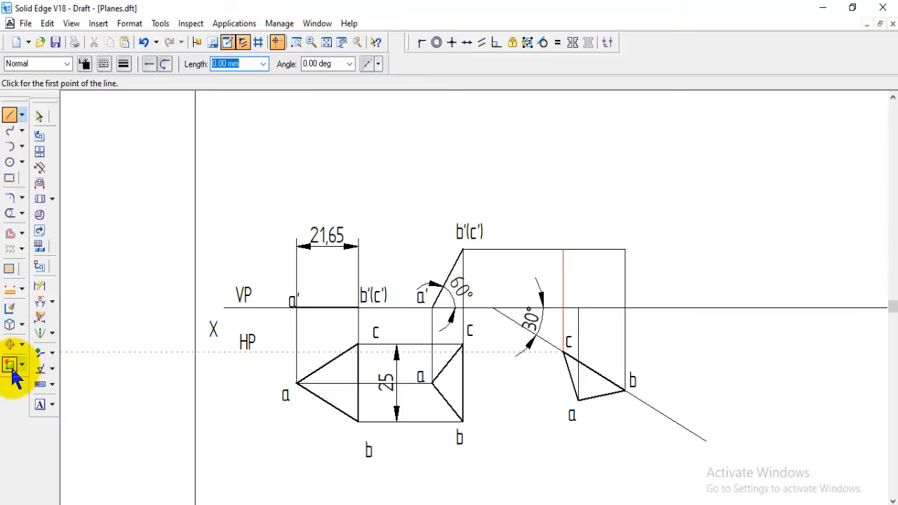
Step: Label the projected points of the third front view a', b' and c'
{"action": "left_click", "coordinate": [39, 406]}
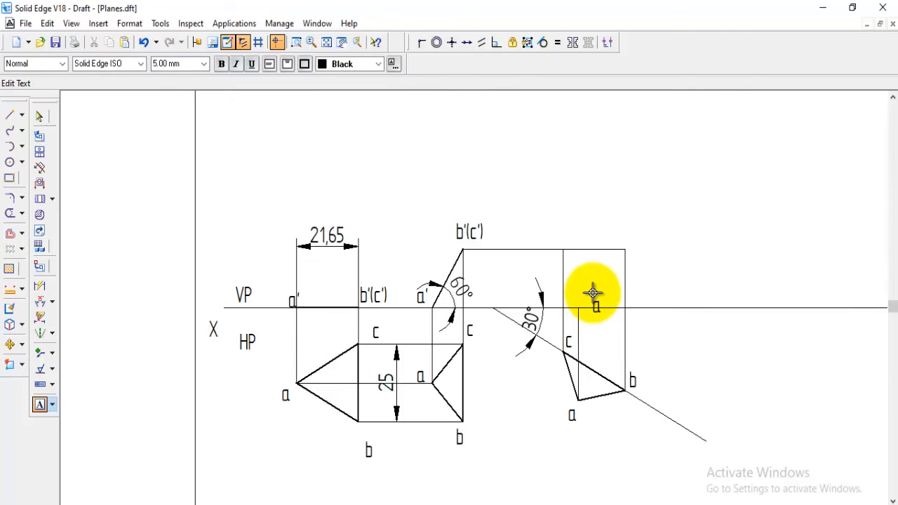
{"action": "type", "text": "'"}
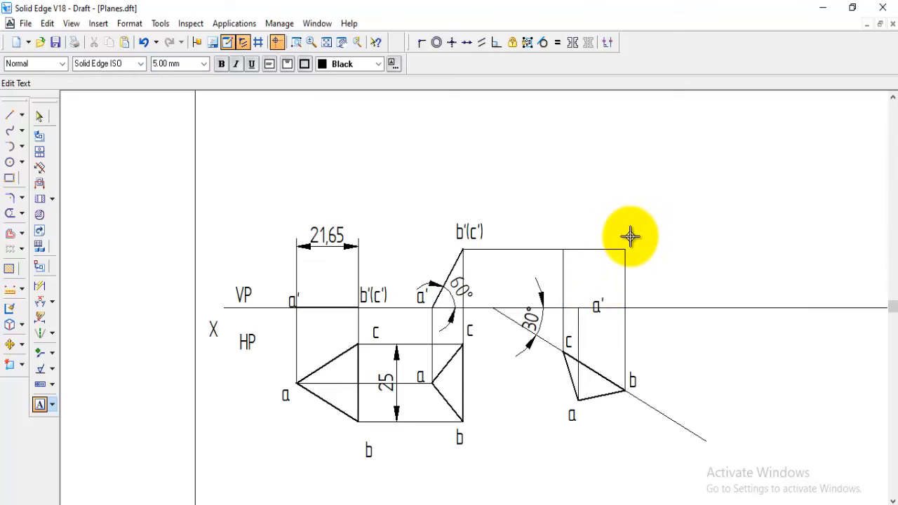
{"action": "left_click", "coordinate": [622, 241]}
{"action": "type", "text": "b'(c"}
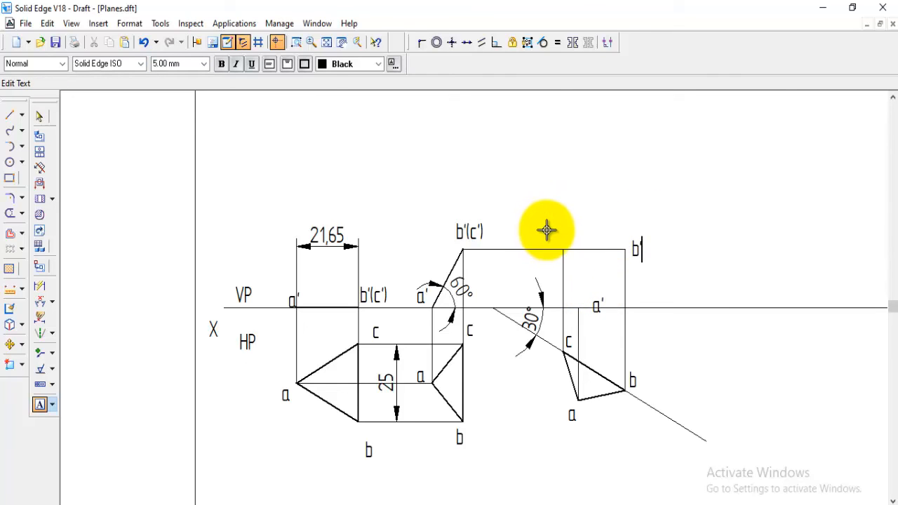
{"action": "type", "text": "'"}
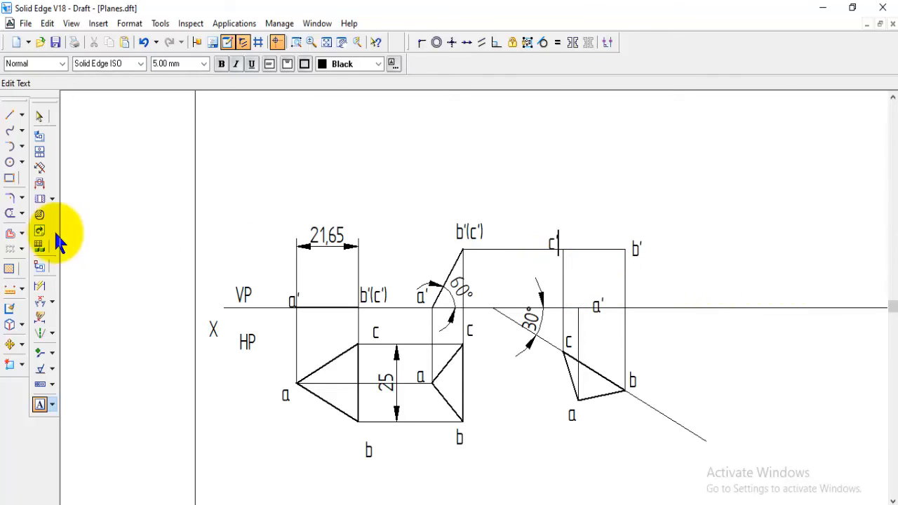
Step: Draw the third front view triangle a'b'c' with Visible-style lines through the projected points
{"action": "left_click", "coordinate": [9, 116]}
{"action": "left_click", "coordinate": [67, 63]}
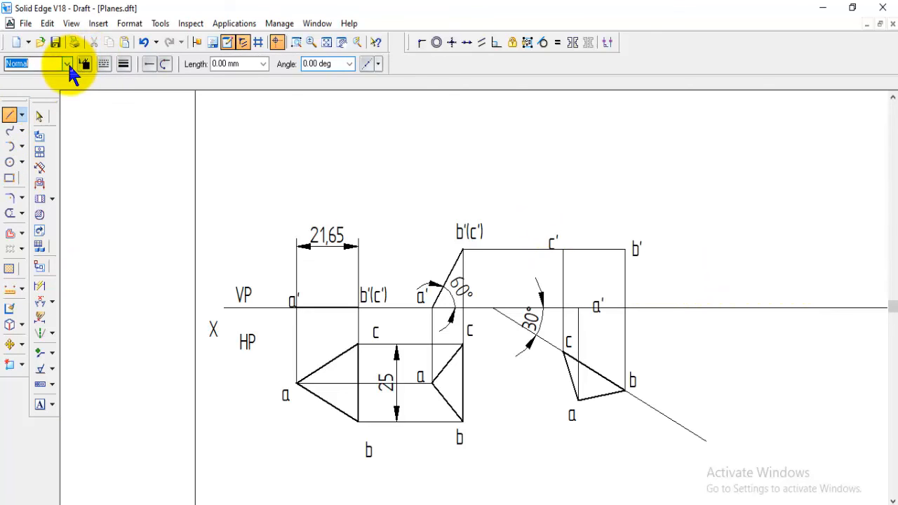
{"action": "left_click", "coordinate": [21, 170]}
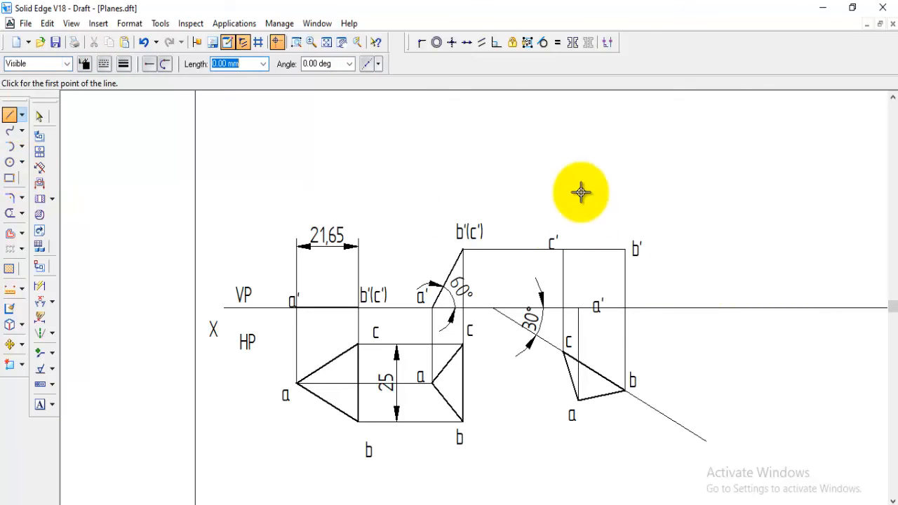
{"action": "left_click", "coordinate": [579, 309]}
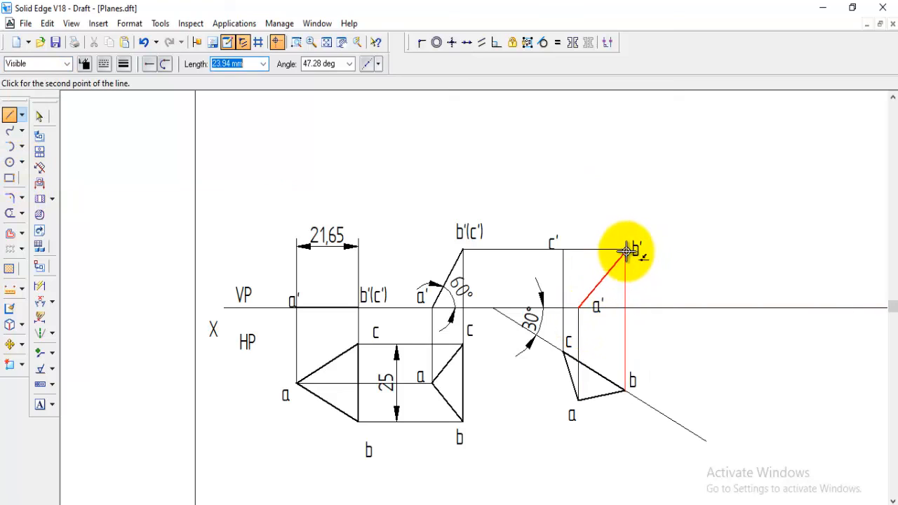
{"action": "left_click", "coordinate": [625, 249]}
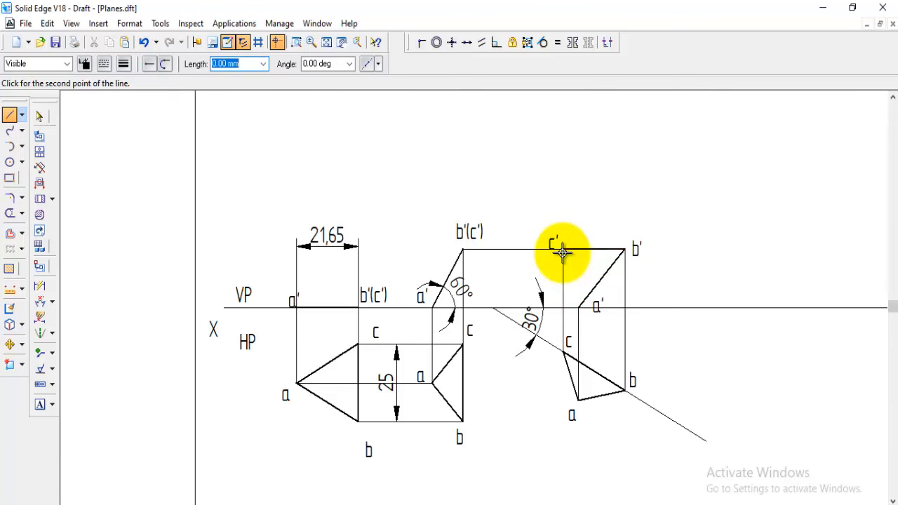
{"action": "left_click", "coordinate": [579, 308]}
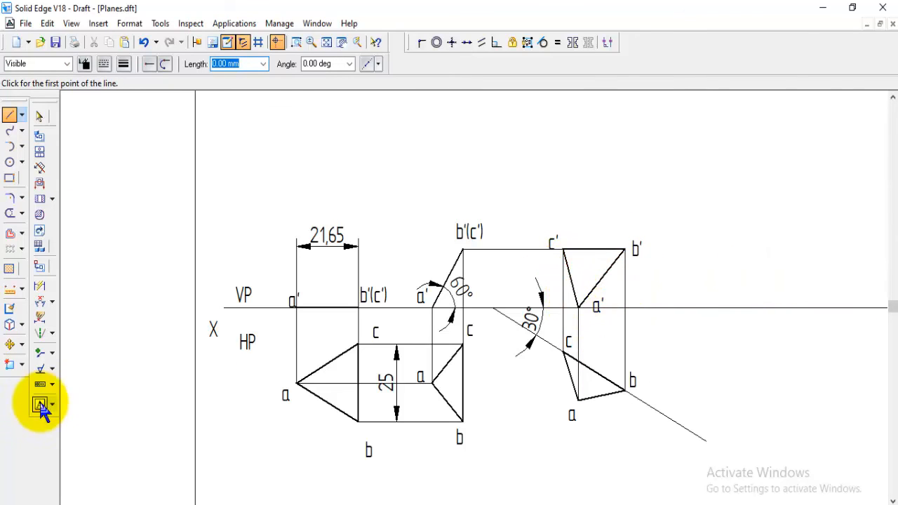
Step: Move the third front view's label a' just above XY and its label c' above the triangle's corner
{"action": "left_click", "coordinate": [10, 344]}
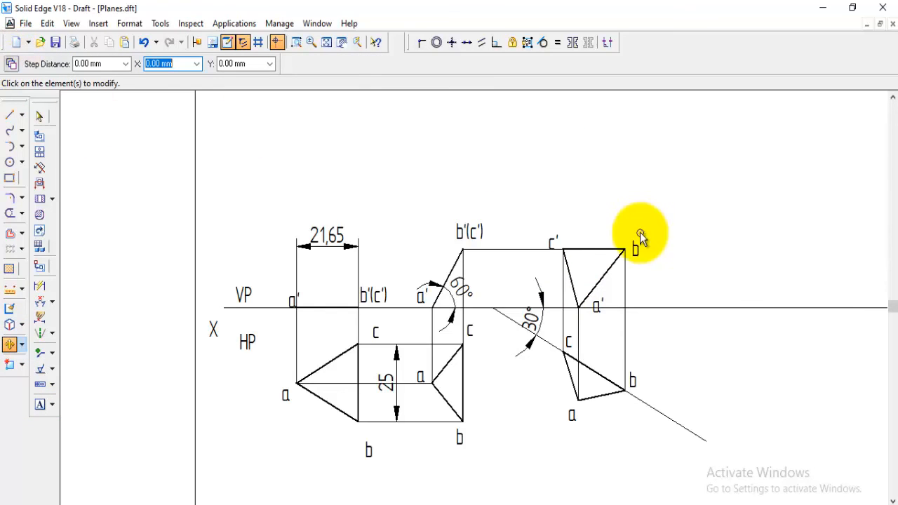
{"action": "left_click", "coordinate": [599, 308]}
{"action": "left_click", "coordinate": [608, 314]}
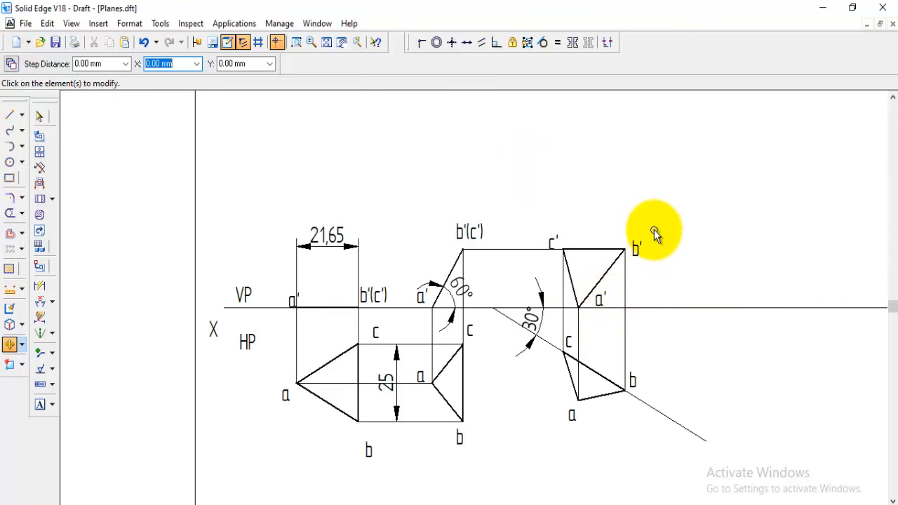
{"action": "left_click", "coordinate": [554, 240]}
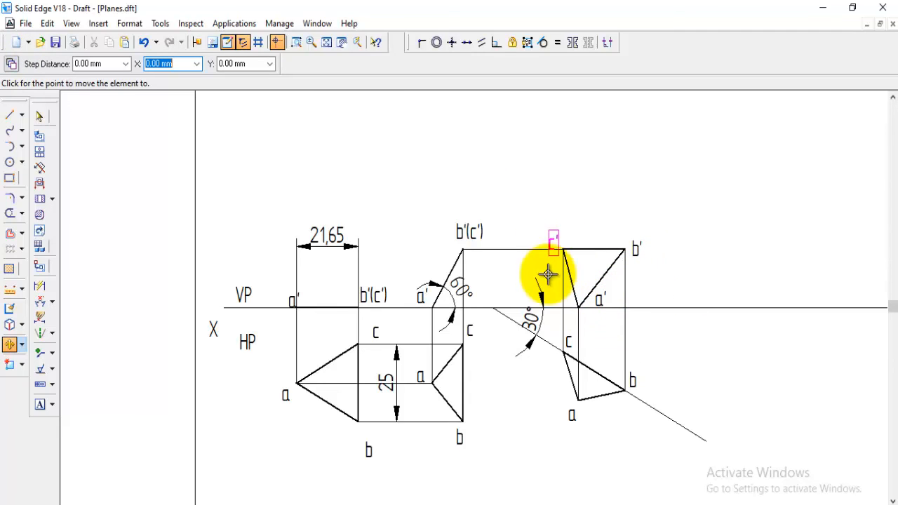
{"action": "left_click", "coordinate": [556, 270]}
Step: Move label b directly below its corner in the first top view and label a' above XY, beside the first front view's end point
{"action": "left_click", "coordinate": [369, 450]}
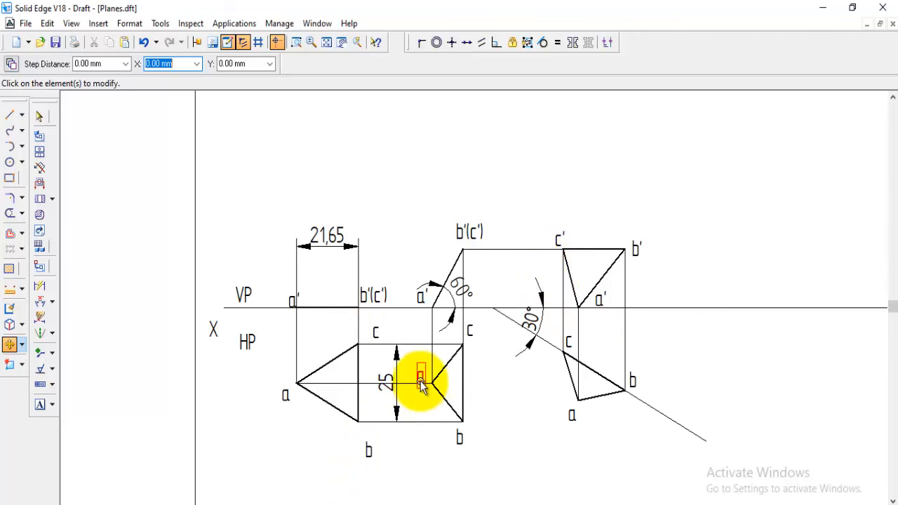
{"action": "left_click", "coordinate": [392, 464]}
{"action": "left_click", "coordinate": [381, 453]}
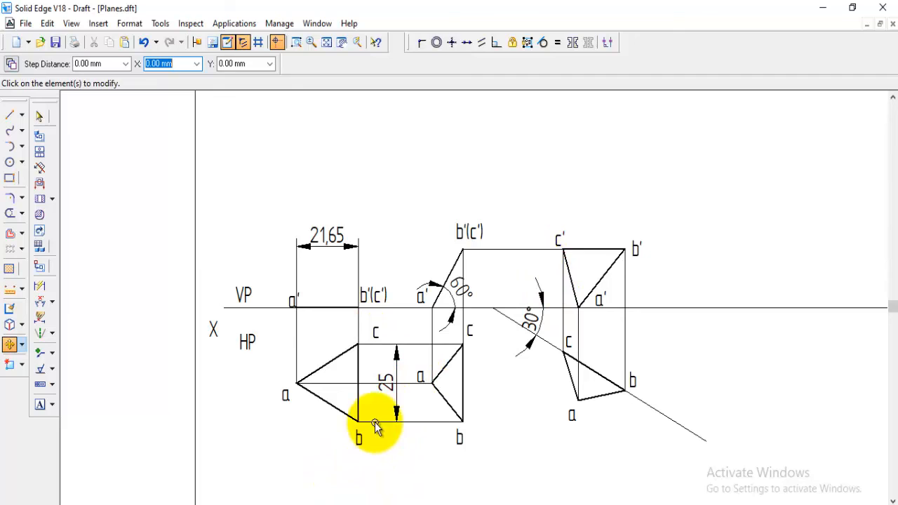
{"action": "left_click", "coordinate": [292, 302]}
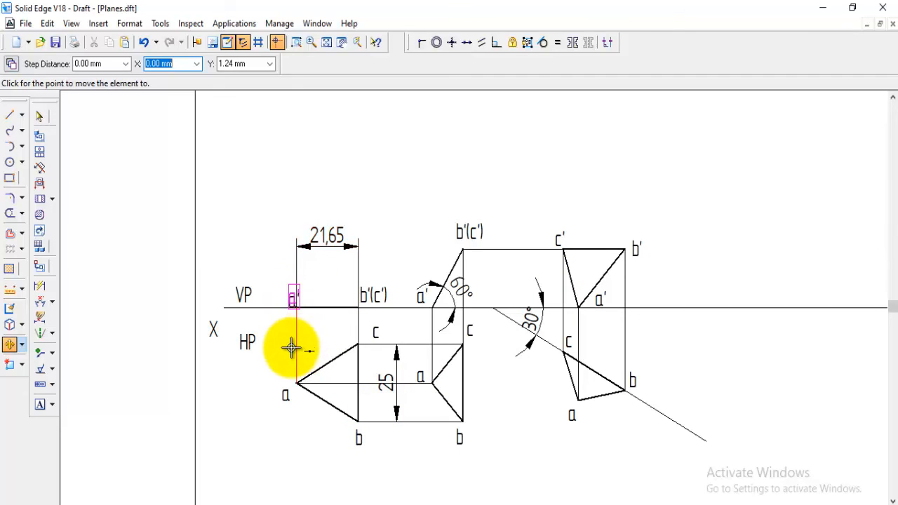
{"action": "left_click", "coordinate": [289, 354]}
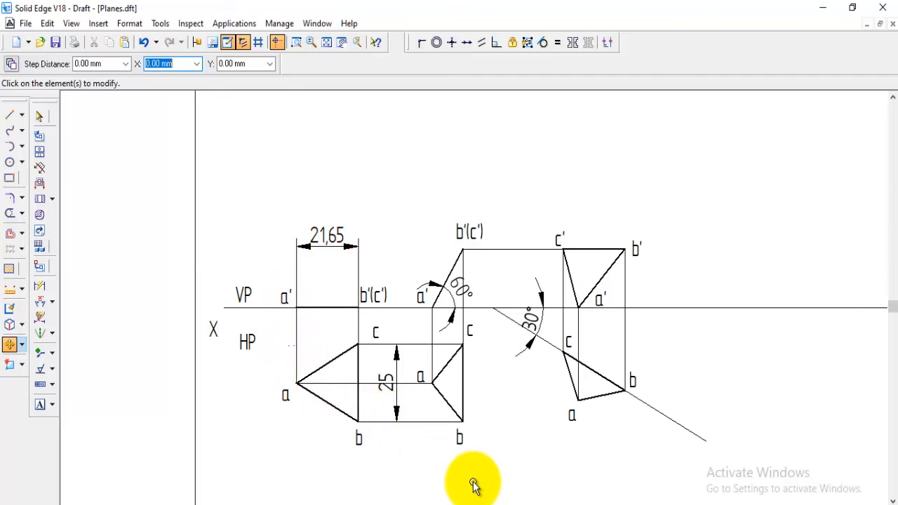